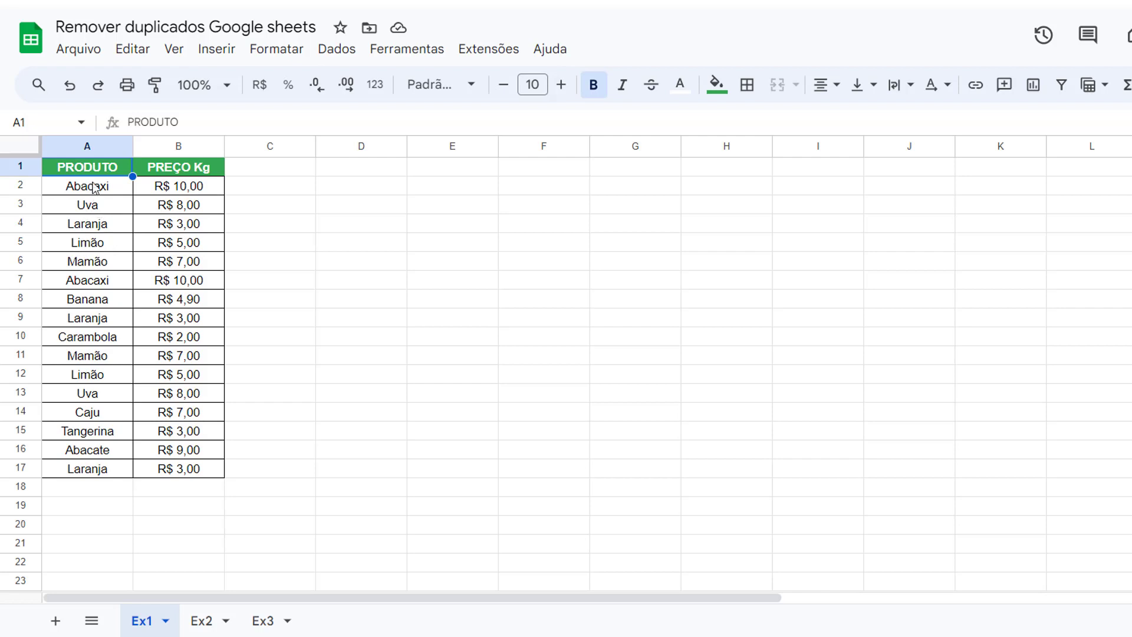
Inspect the Ex1 fruit table, highlighting the repeated Abacaxi and Laranja rows.
{"action": "left_click_drag", "start_coordinate": [93, 188], "coordinate": [147, 474]}
{"action": "left_click", "coordinate": [413, 361]}
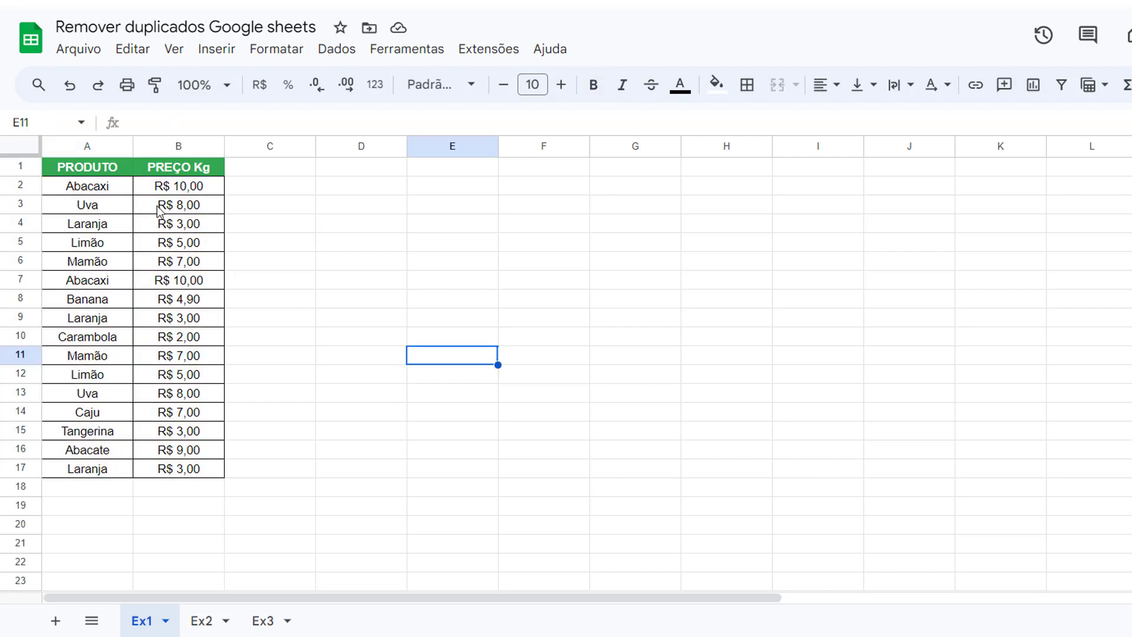
{"action": "left_click", "coordinate": [106, 150]}
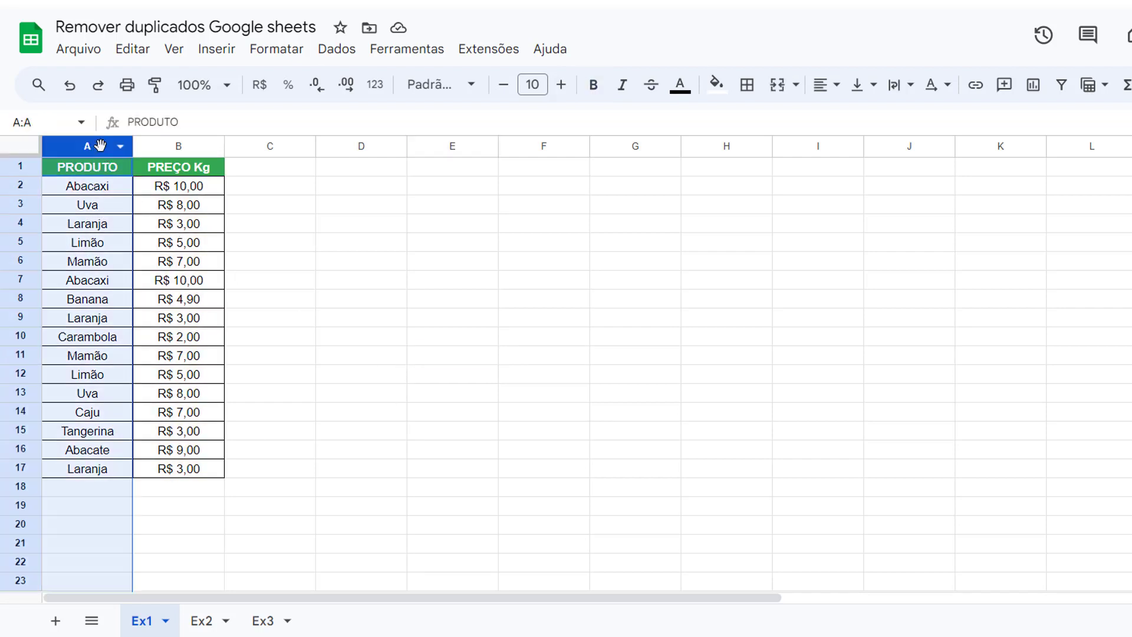
{"action": "left_click", "coordinate": [158, 148]}
{"action": "left_click", "coordinate": [338, 262]}
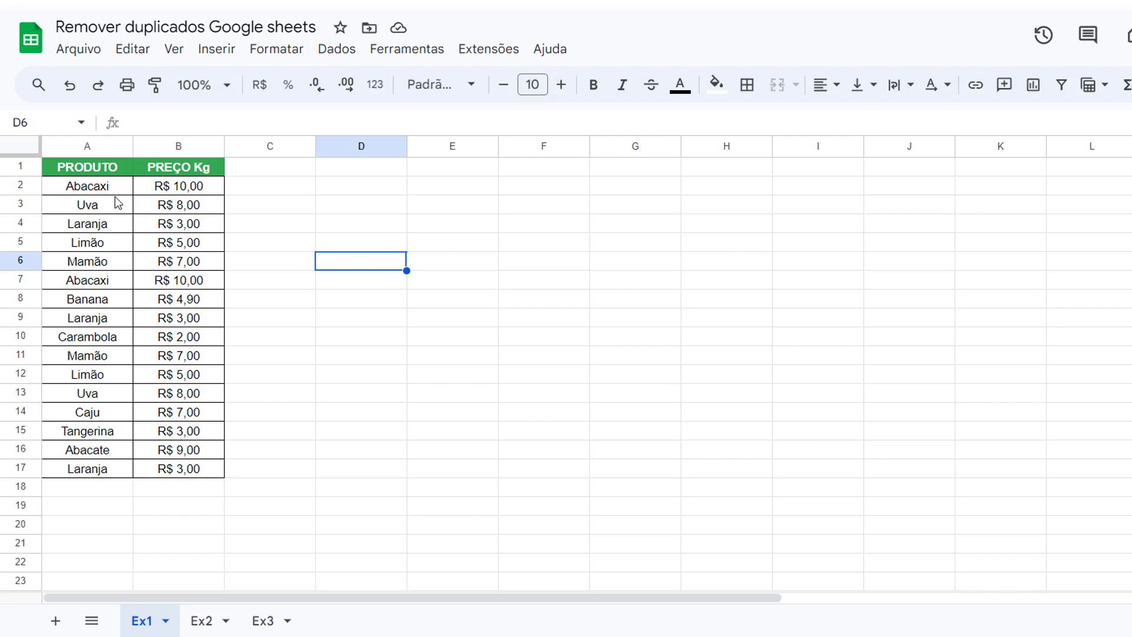
{"action": "left_click_drag", "start_coordinate": [97, 188], "coordinate": [158, 187]}
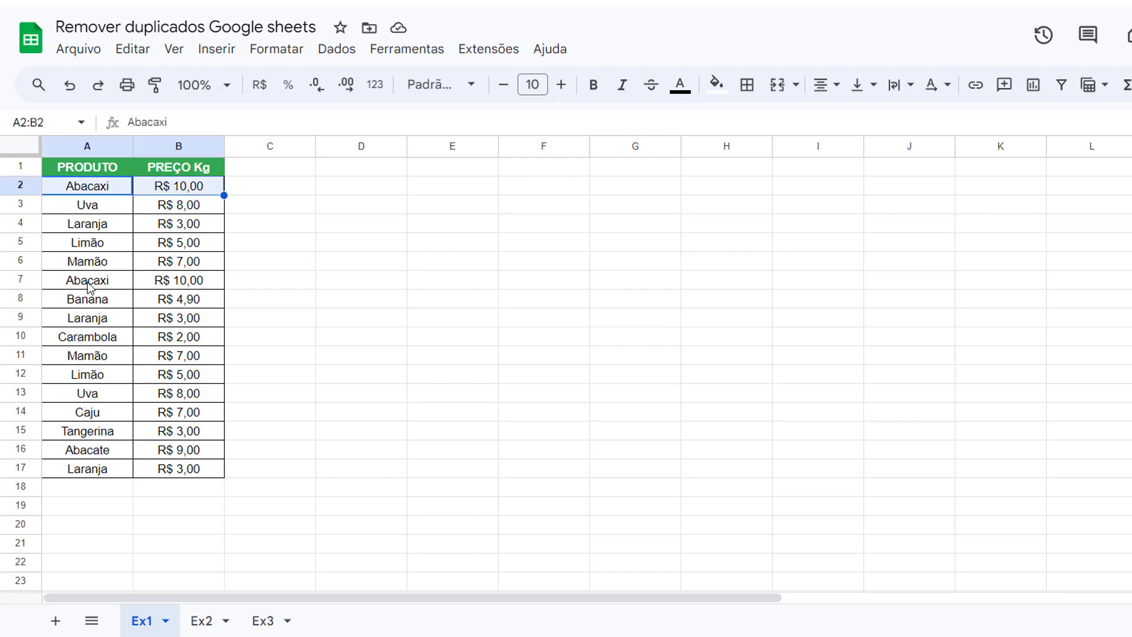
{"action": "left_click_drag", "start_coordinate": [88, 277], "coordinate": [142, 281]}
{"action": "left_click", "coordinate": [128, 231]}
{"action": "left_click_drag", "start_coordinate": [128, 231], "coordinate": [142, 229]}
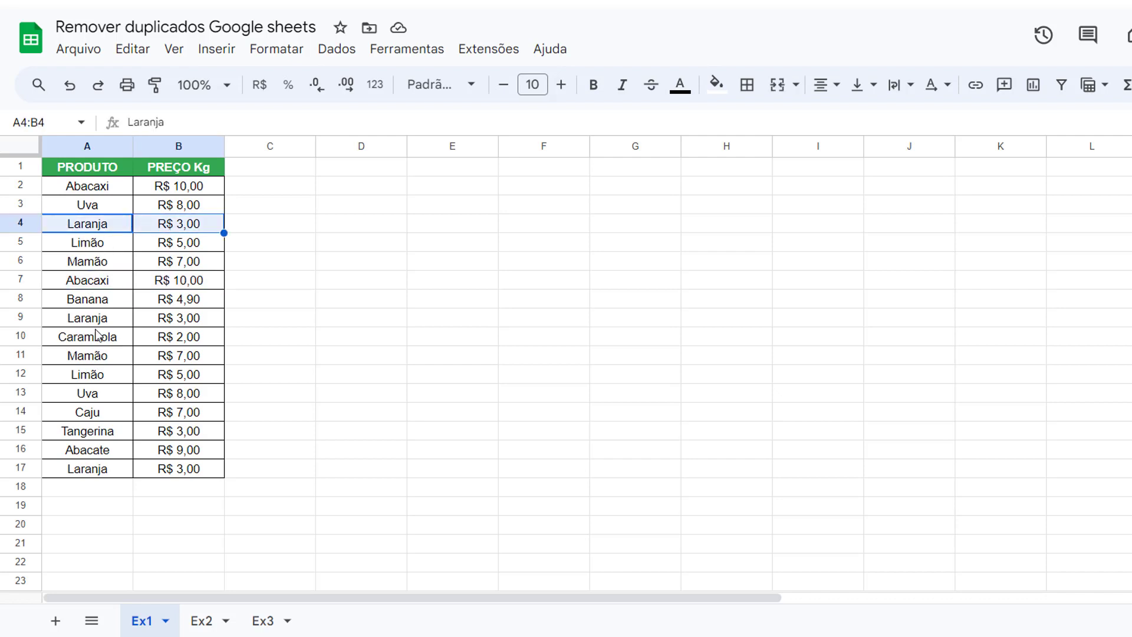
{"action": "left_click", "coordinate": [435, 390]}
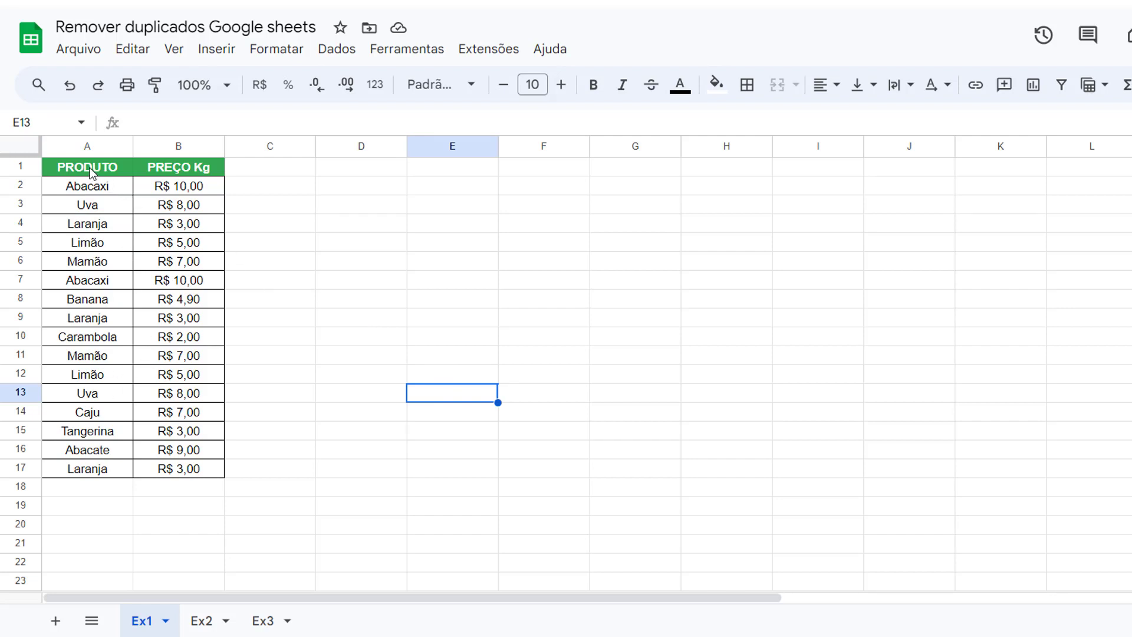
Select A1:B17 and run Remove duplicates with the header row option ticked.
{"action": "left_click_drag", "start_coordinate": [90, 171], "coordinate": [175, 472]}
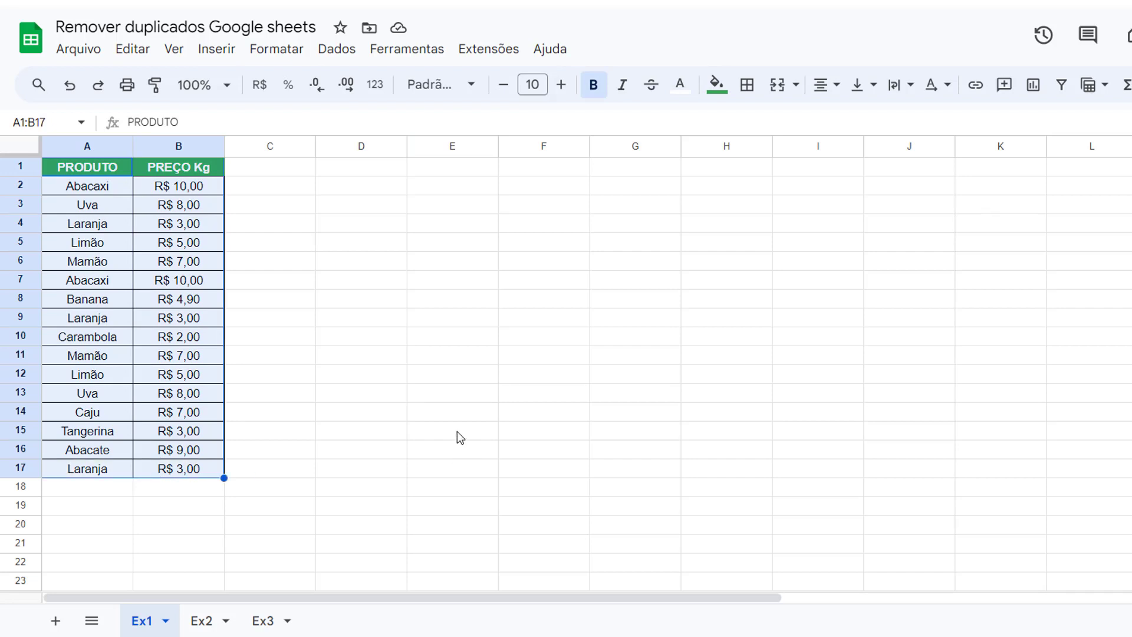
{"action": "left_click", "coordinate": [345, 57]}
{"action": "mouse_move", "coordinate": [399, 444]}
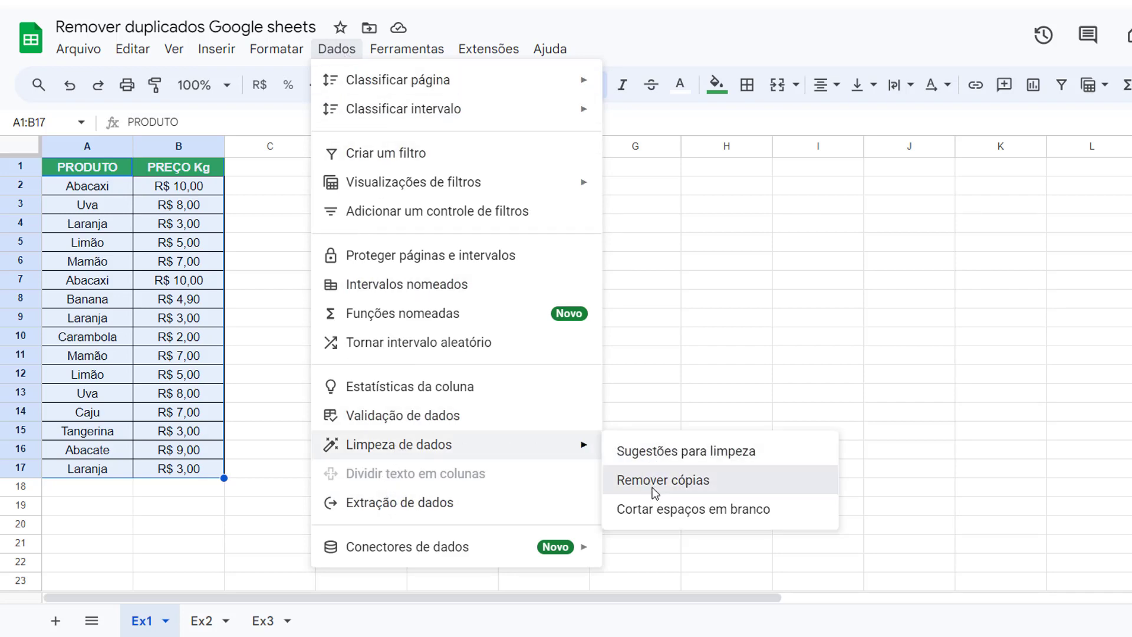
{"action": "left_click", "coordinate": [655, 481]}
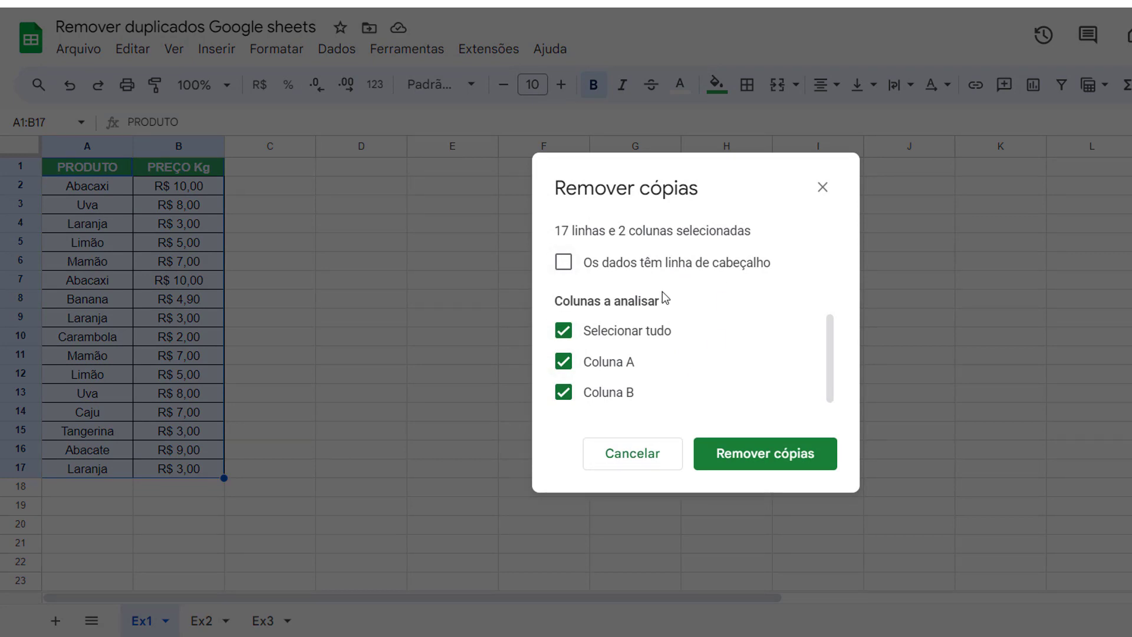
{"action": "left_click", "coordinate": [563, 266]}
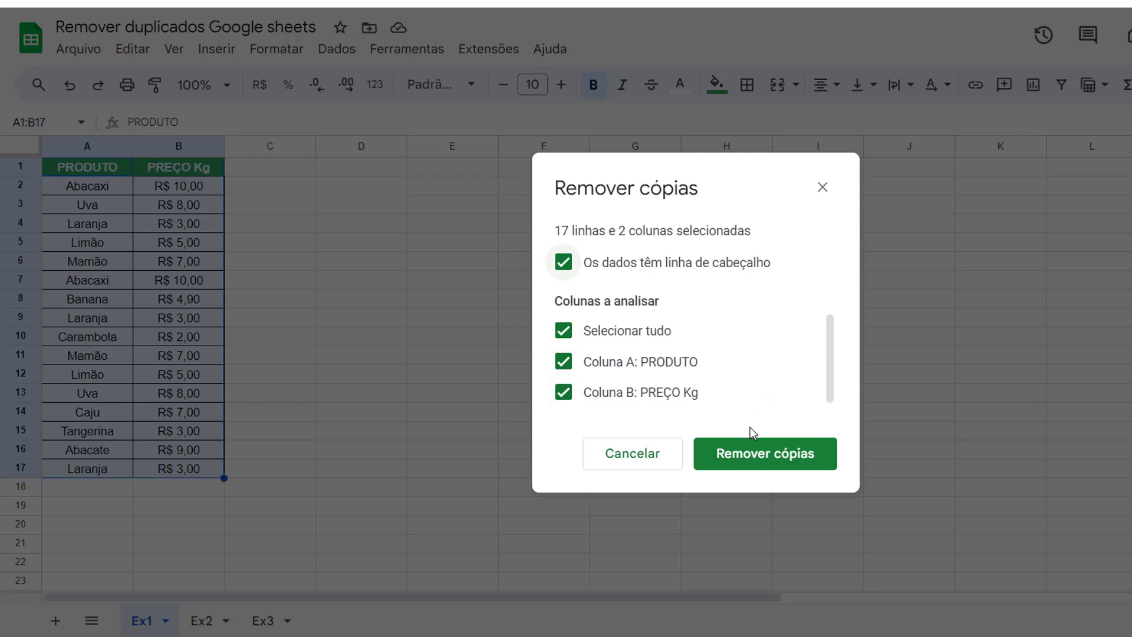
{"action": "left_click", "coordinate": [754, 458]}
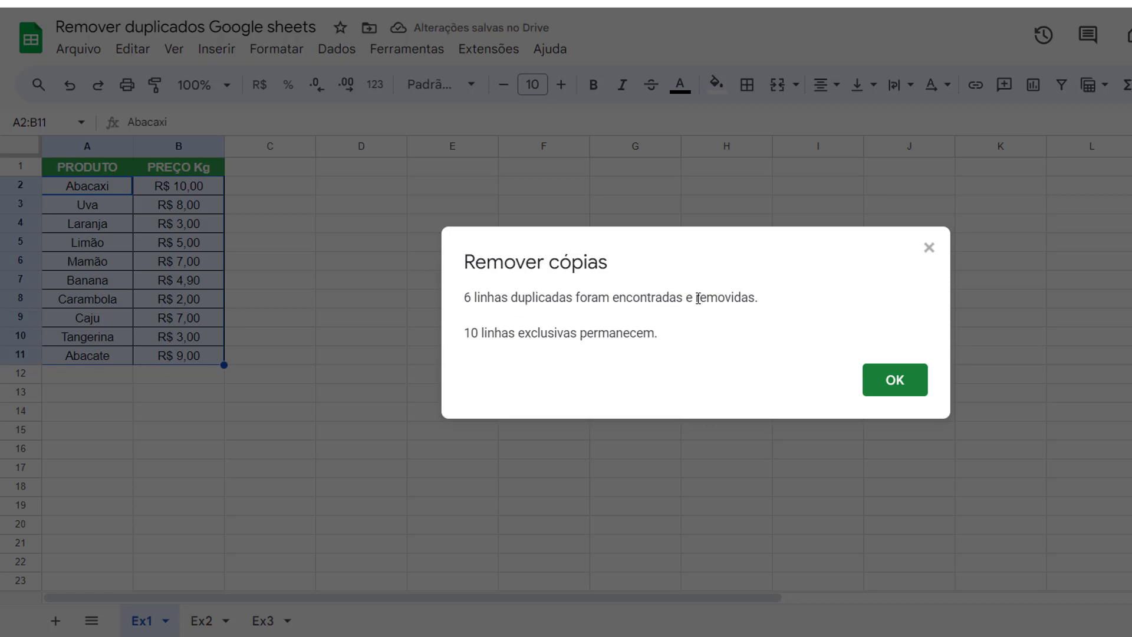
Dismiss the removal summary and review the 10 remaining data rows in A2:B11.
{"action": "left_click", "coordinate": [888, 390]}
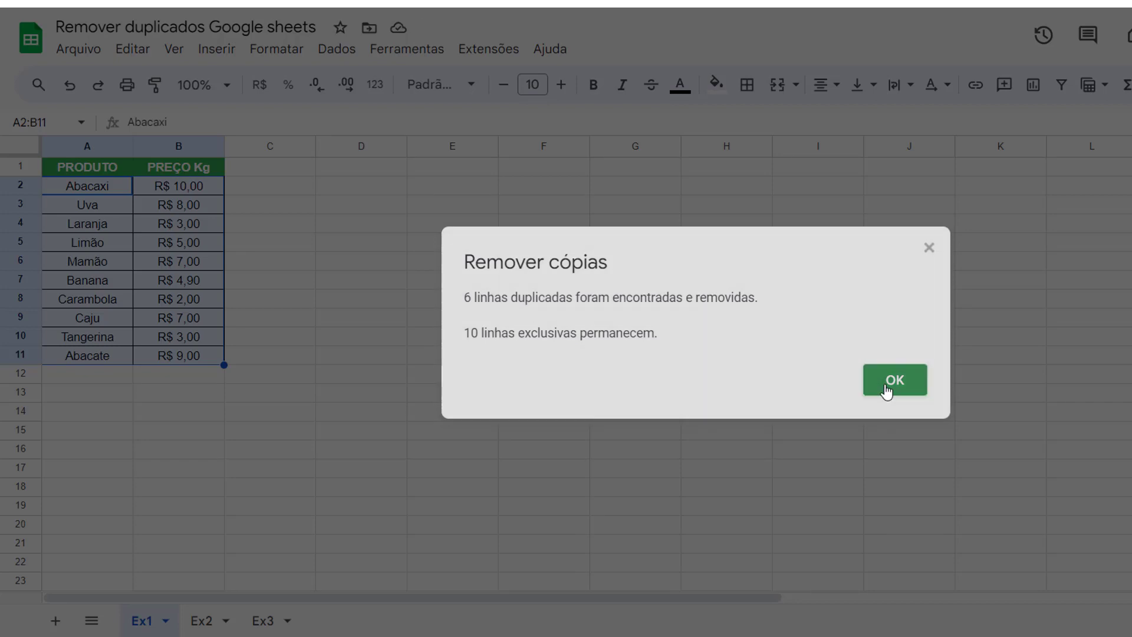
{"action": "left_click", "coordinate": [490, 346]}
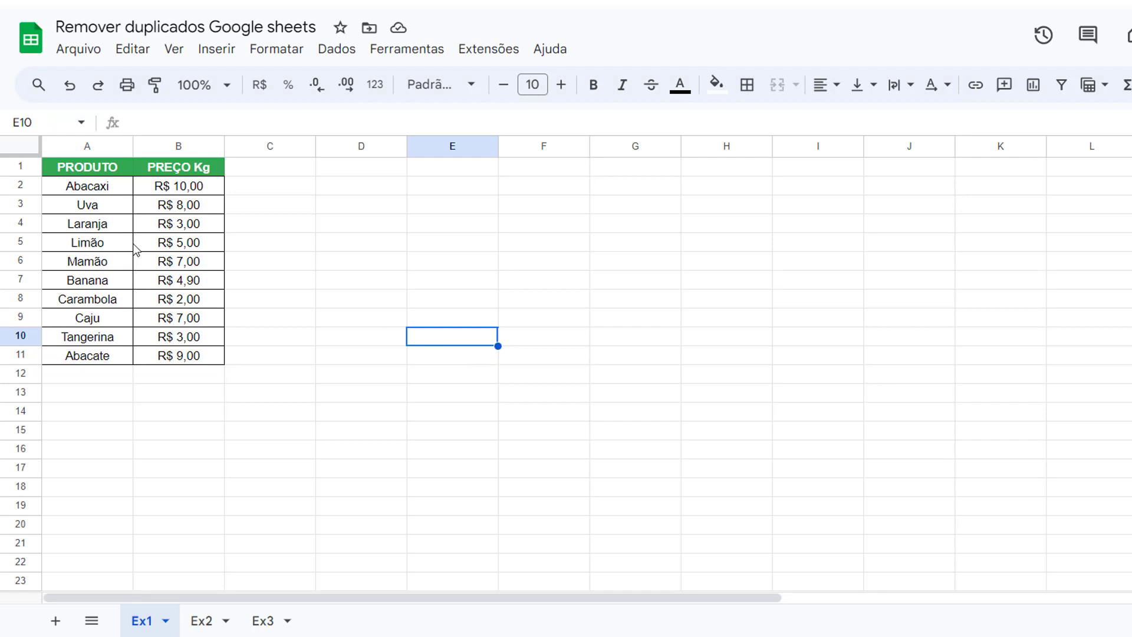
{"action": "left_click_drag", "start_coordinate": [98, 189], "coordinate": [168, 360]}
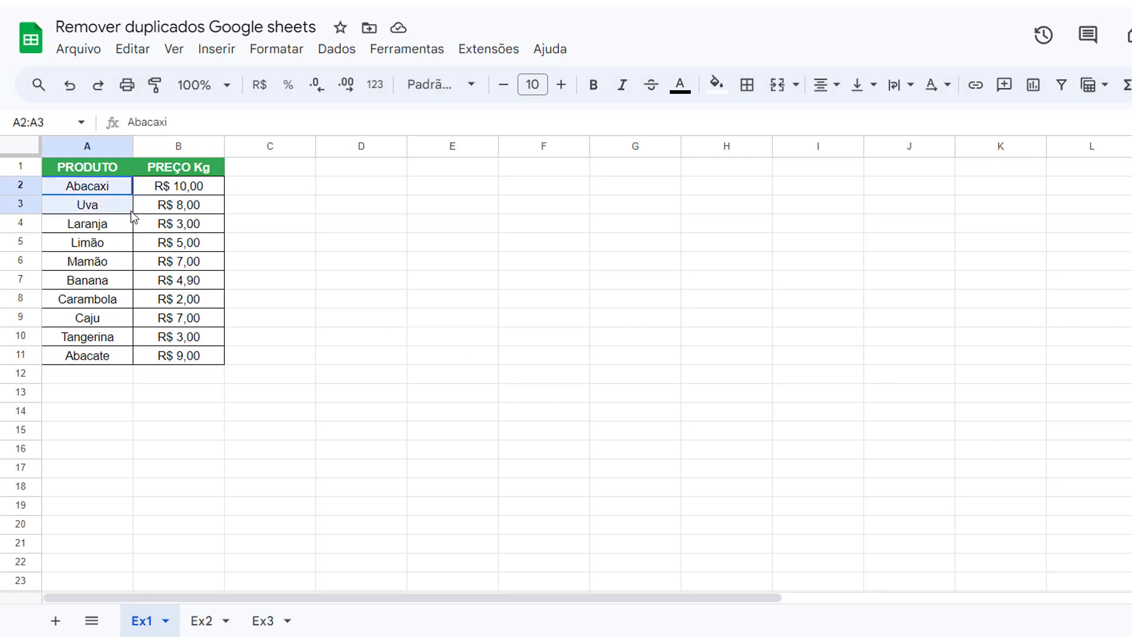
{"action": "left_click", "coordinate": [356, 341]}
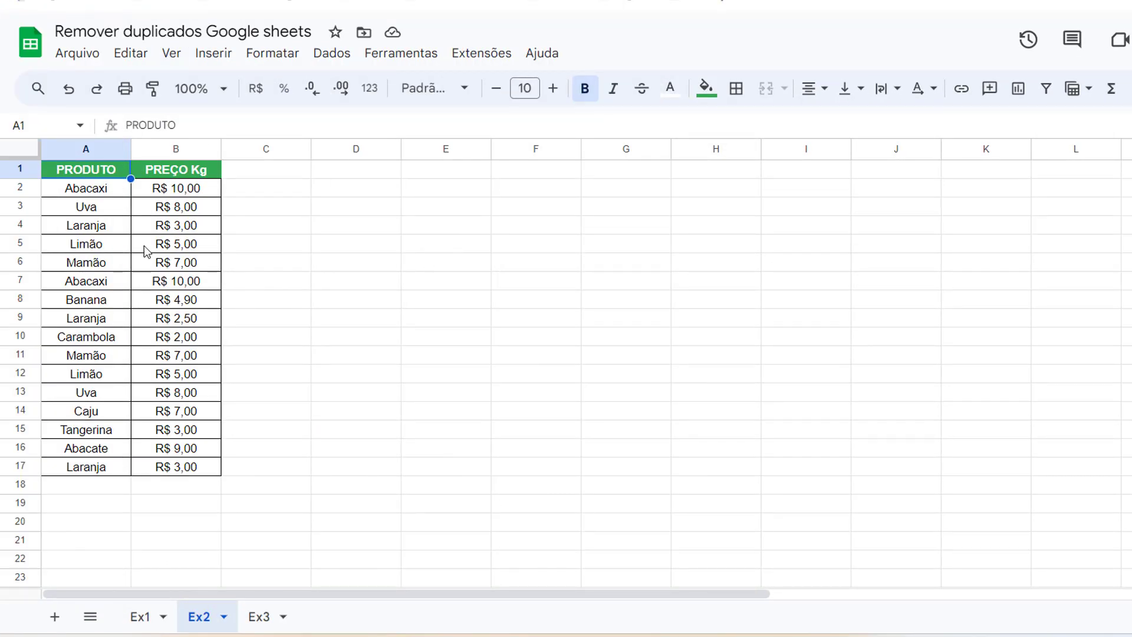
{"action": "left_click_drag", "start_coordinate": [91, 189], "coordinate": [169, 469]}
{"action": "left_click", "coordinate": [466, 374]}
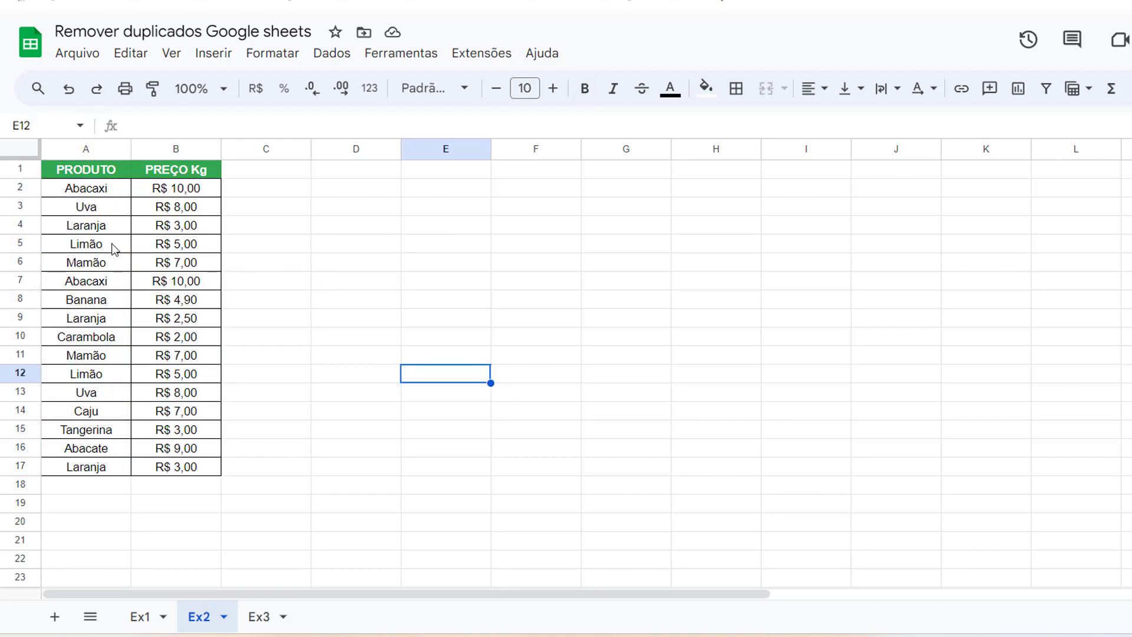
{"action": "left_click_drag", "start_coordinate": [99, 229], "coordinate": [175, 228]}
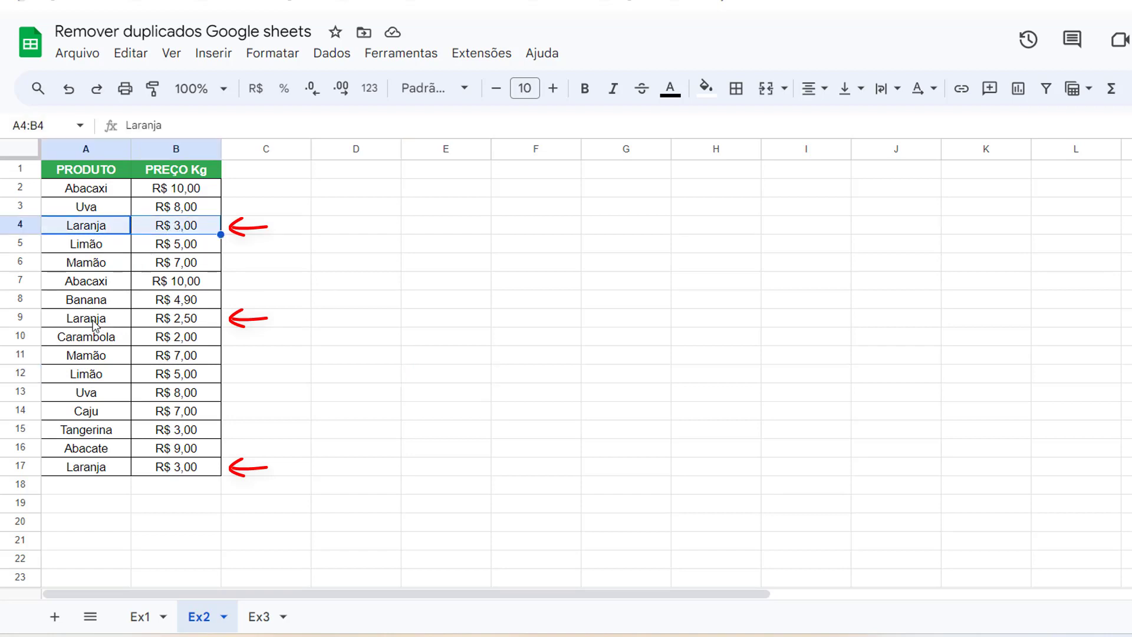
{"action": "mouse_move", "coordinate": [97, 324]}
{"action": "left_mouse_down"}
{"action": "mouse_move", "coordinate": [170, 304]}
{"action": "mouse_move", "coordinate": [195, 325]}
{"action": "left_mouse_up"}
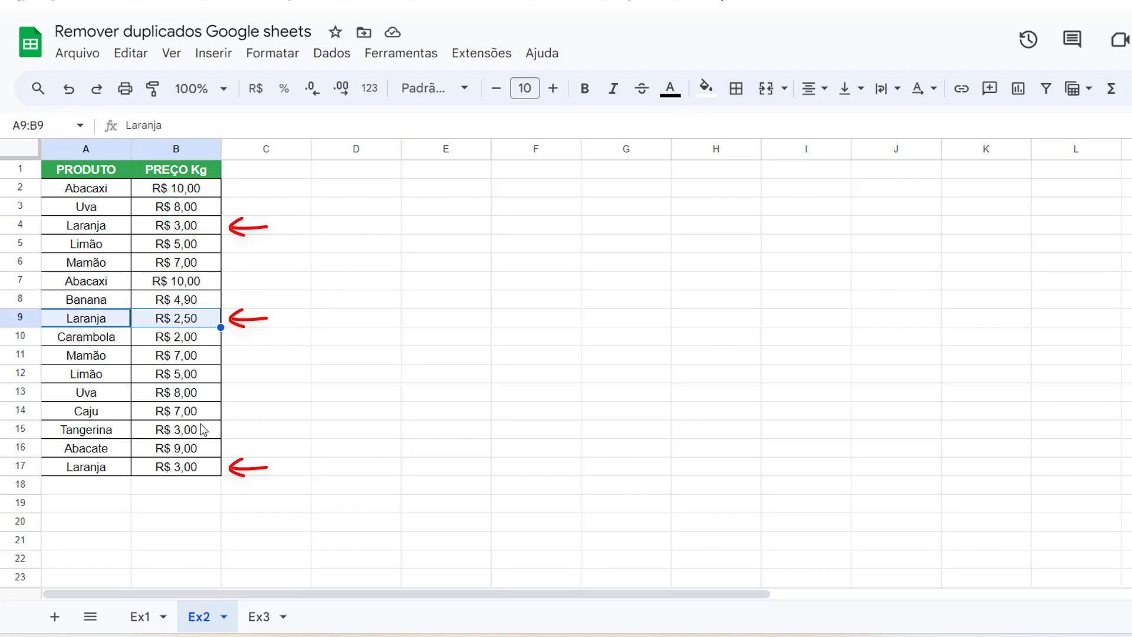
{"action": "left_click_drag", "start_coordinate": [111, 469], "coordinate": [194, 467]}
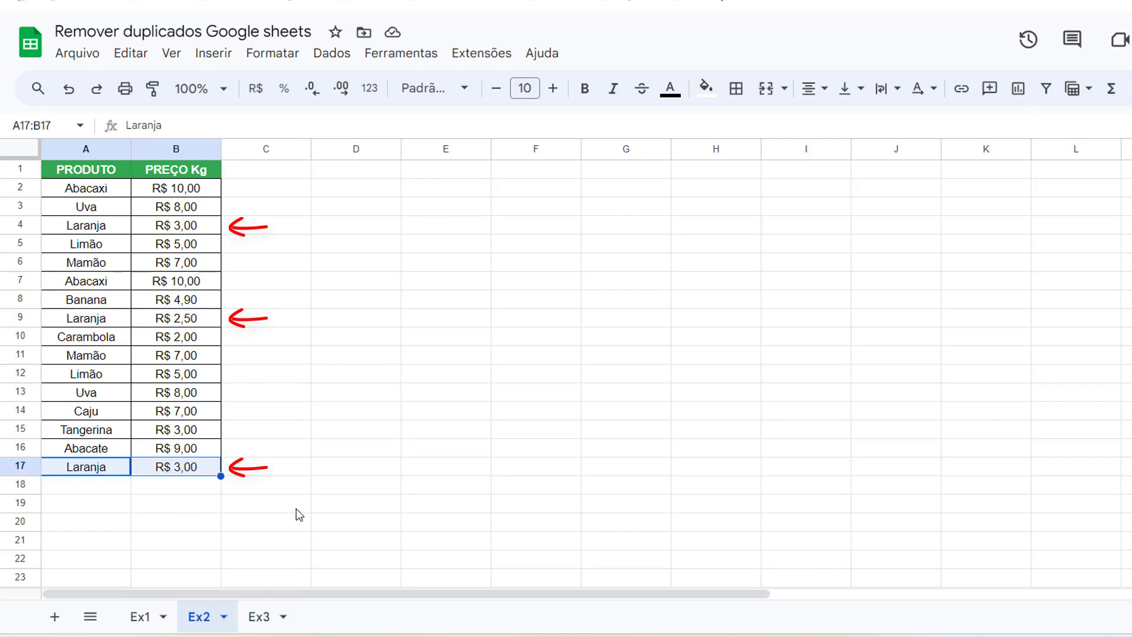
{"action": "left_click", "coordinate": [296, 508]}
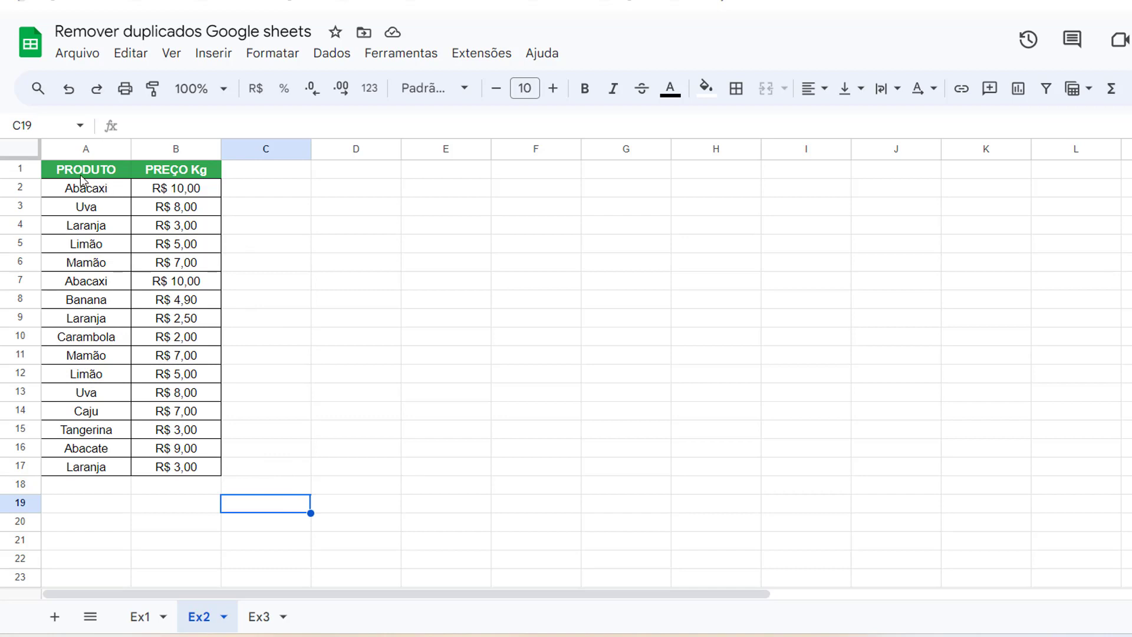
{"action": "left_click_drag", "start_coordinate": [82, 173], "coordinate": [183, 470]}
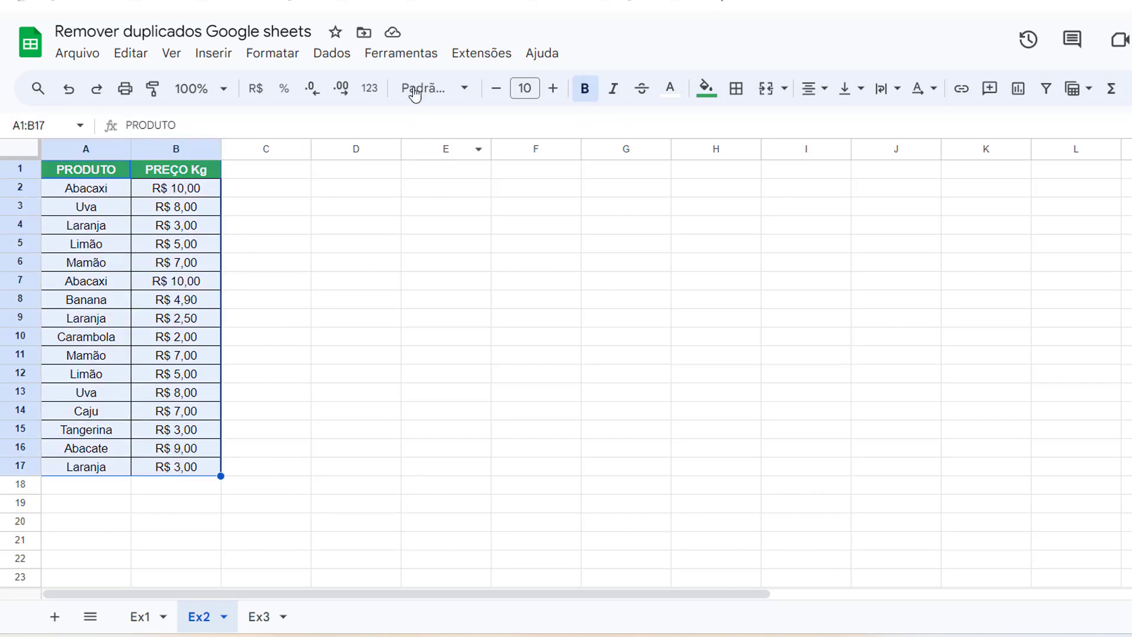
Run Remove duplicates on Ex2 with header row ticked, keeping 11 rows, and dismiss the summary.
{"action": "left_click", "coordinate": [333, 54]}
{"action": "mouse_move", "coordinate": [393, 442]}
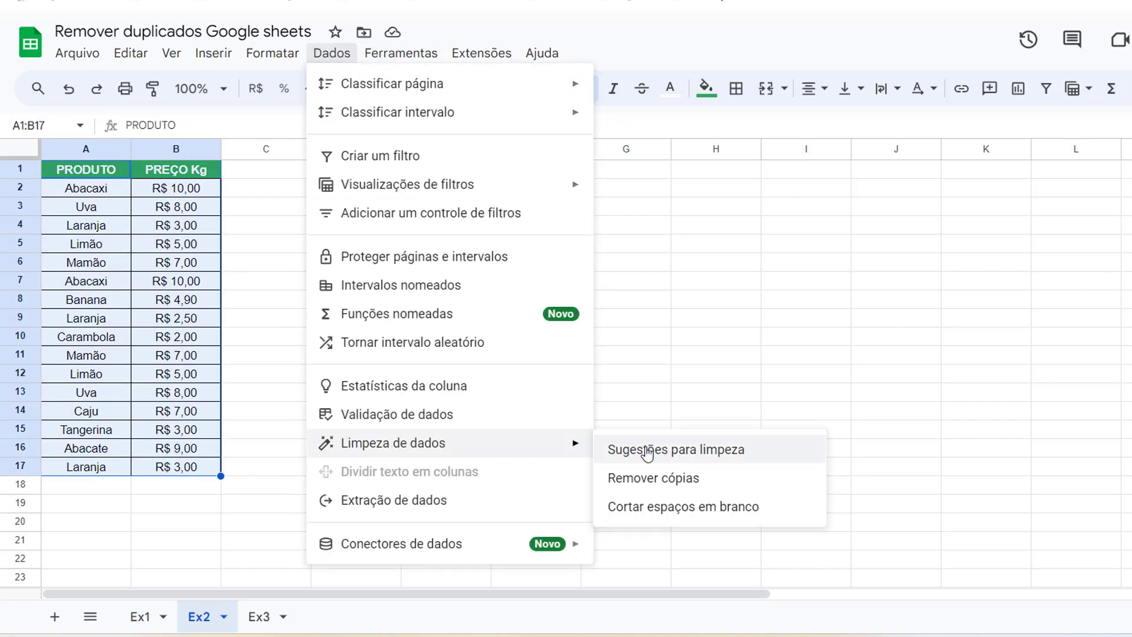
{"action": "left_click", "coordinate": [649, 477]}
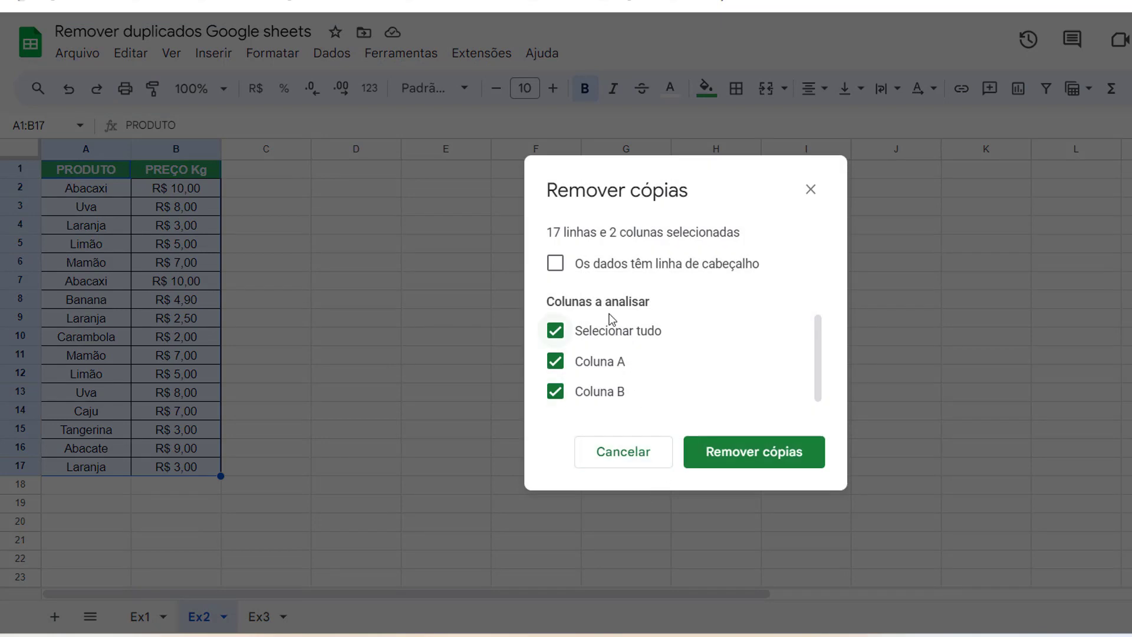
{"action": "left_click", "coordinate": [554, 263]}
{"action": "left_click", "coordinate": [739, 466]}
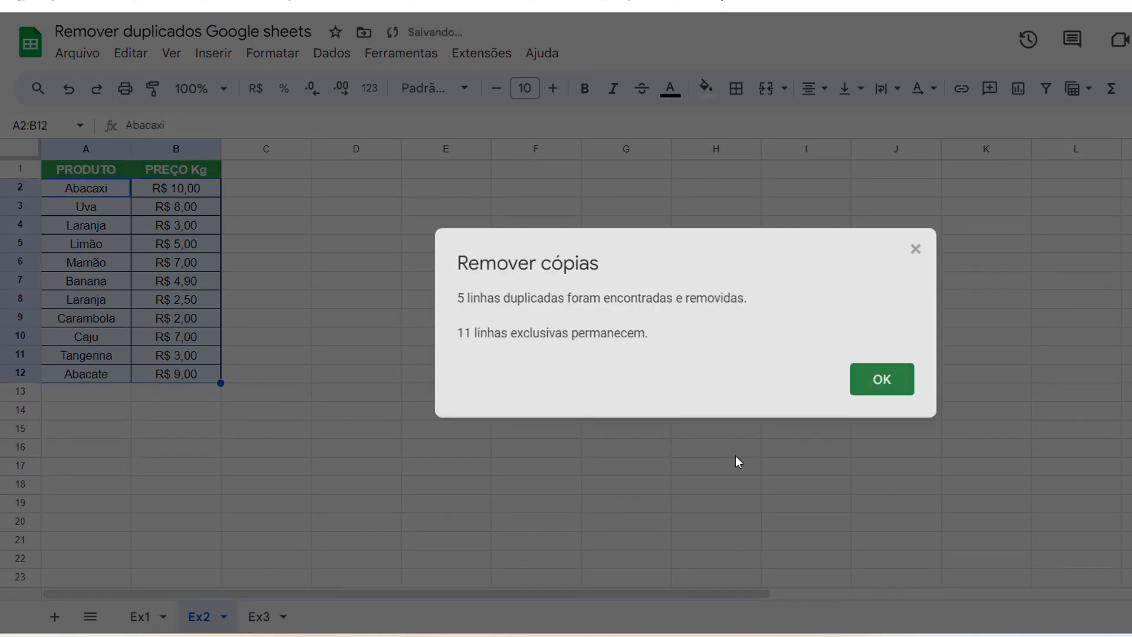
{"action": "left_click", "coordinate": [881, 379]}
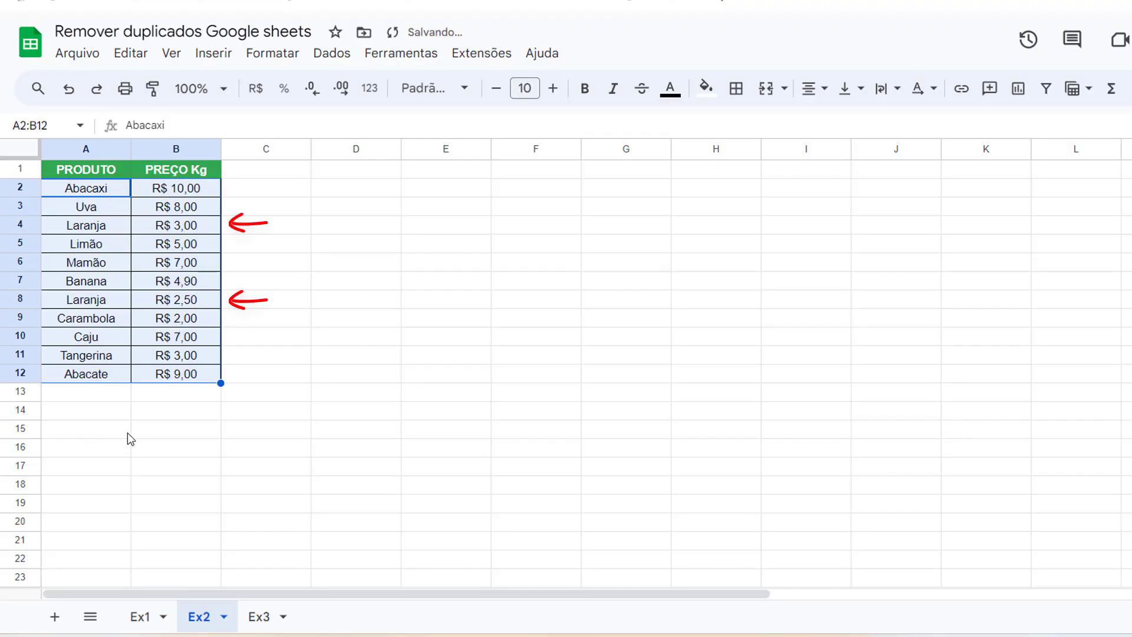
{"action": "left_click", "coordinate": [329, 306]}
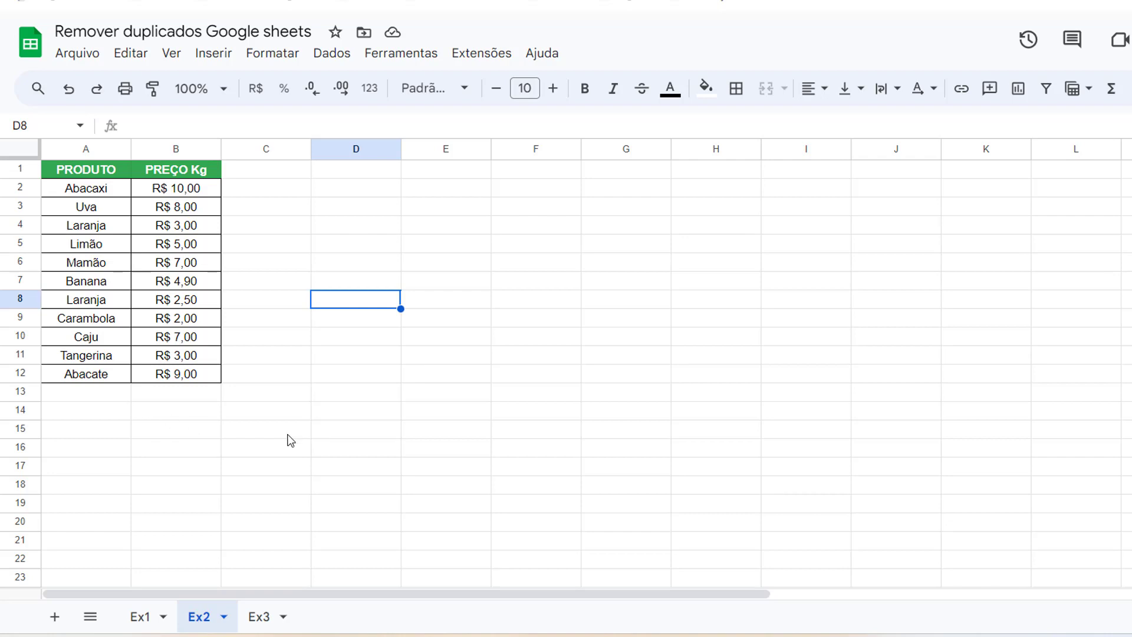
Undo the removal with Ctrl+Z and reselect the restored 16-row table A1:B17.
{"action": "key", "text": "ctrl+z"}
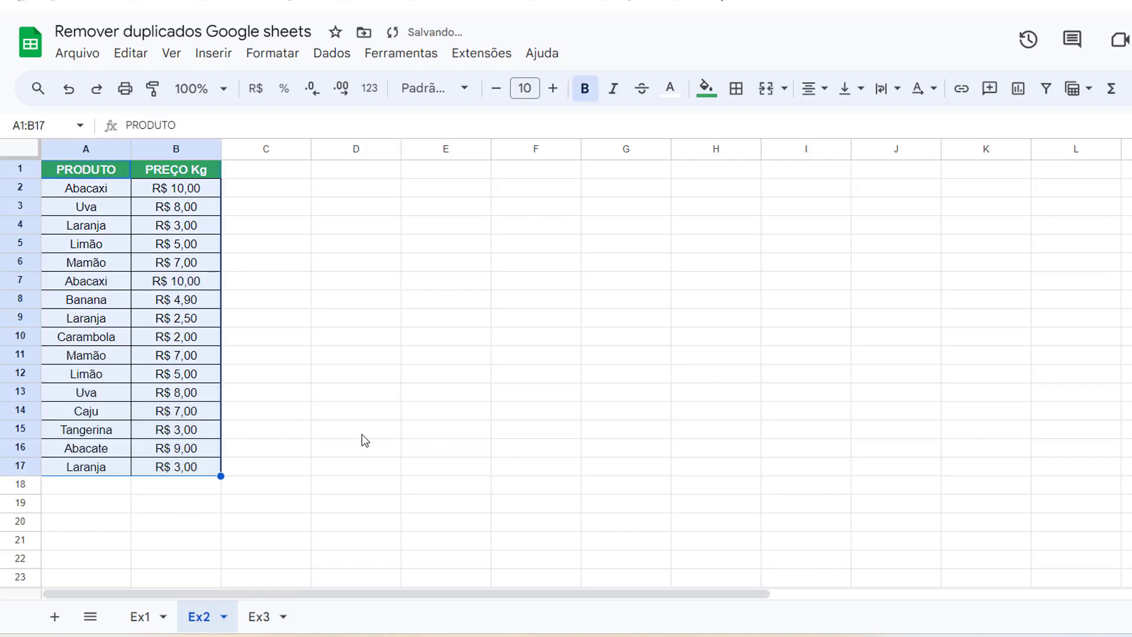
{"action": "left_click", "coordinate": [337, 436]}
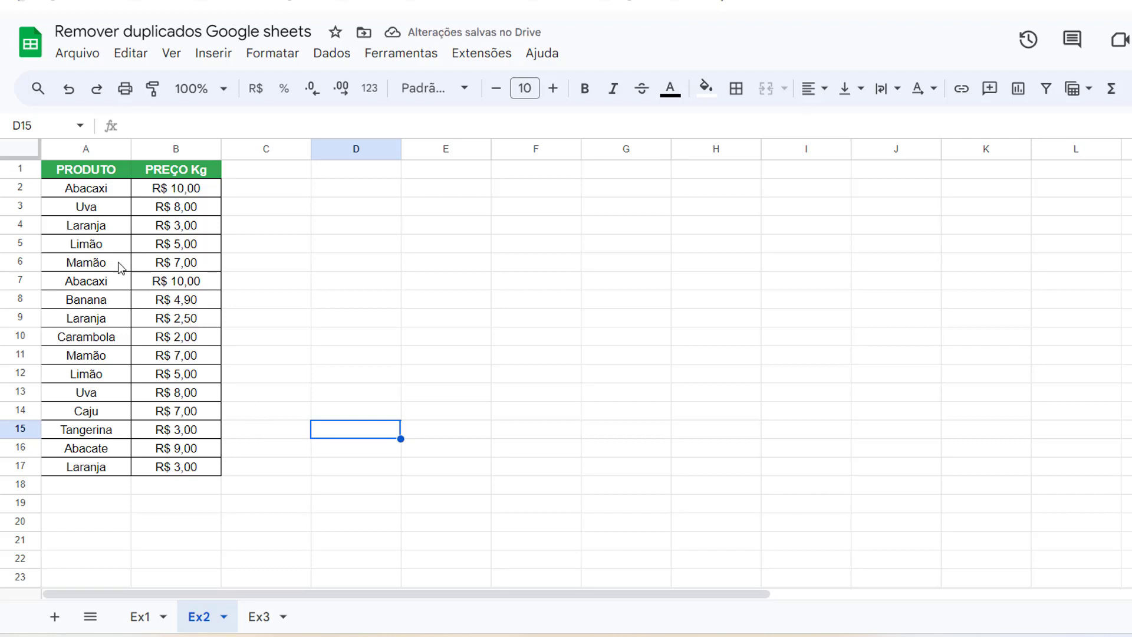
{"action": "left_click", "coordinate": [68, 177]}
{"action": "left_click_drag", "start_coordinate": [68, 184], "coordinate": [174, 474]}
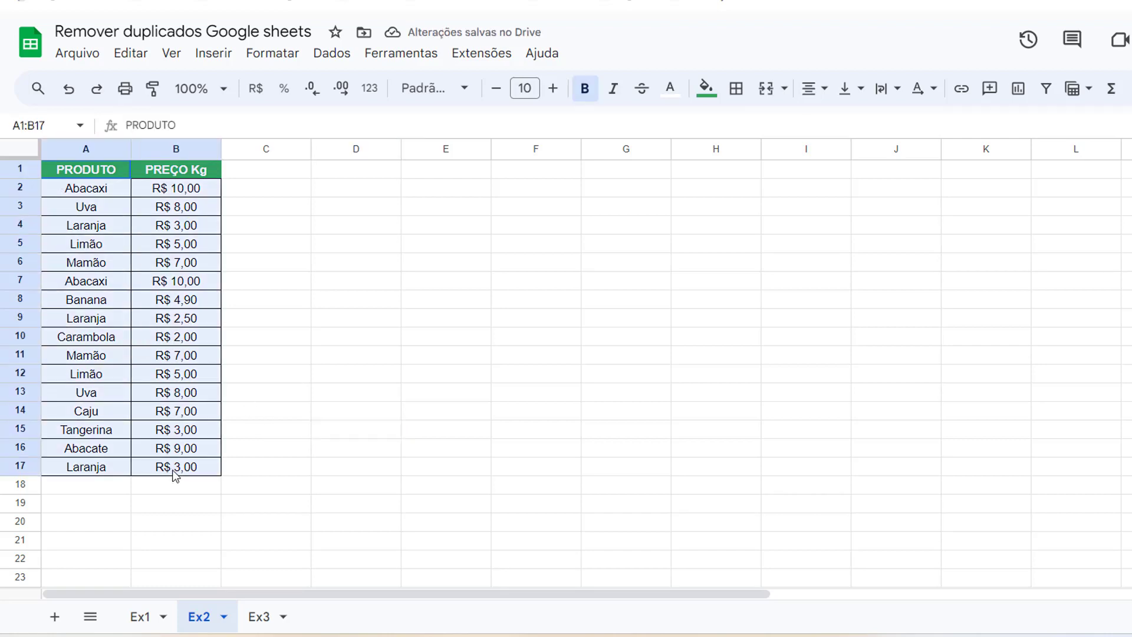
{"action": "left_click", "coordinate": [332, 54]}
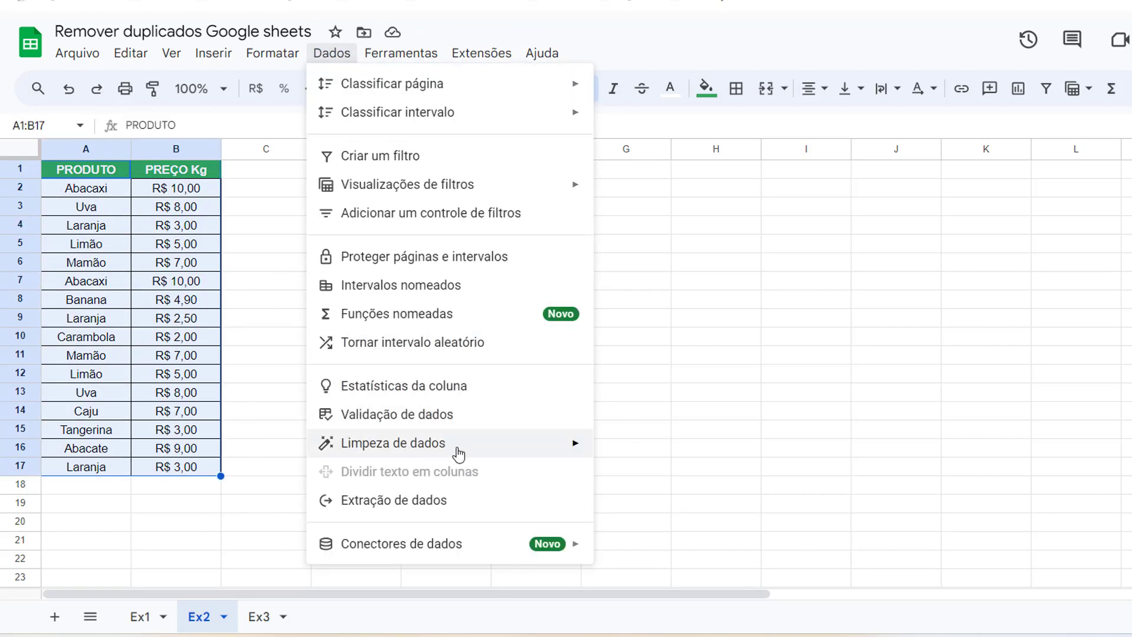
Remove duplicates with header row, comparing only column A, then dismiss the 6-removed summary.
{"action": "mouse_move", "coordinate": [393, 442]}
{"action": "left_click", "coordinate": [678, 481]}
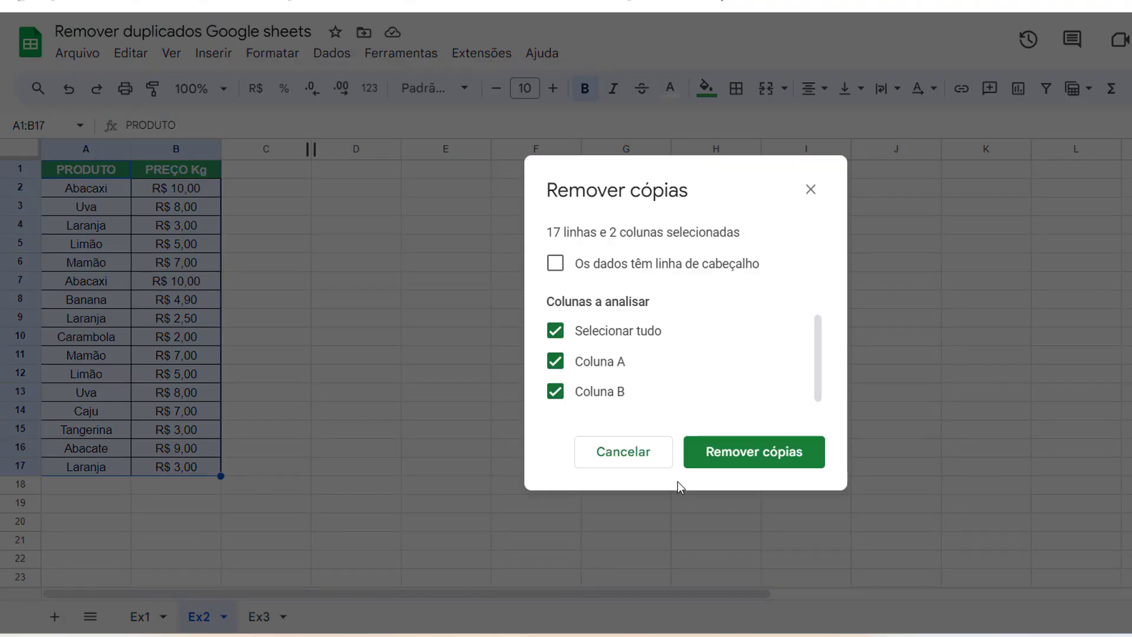
{"action": "left_click", "coordinate": [554, 264]}
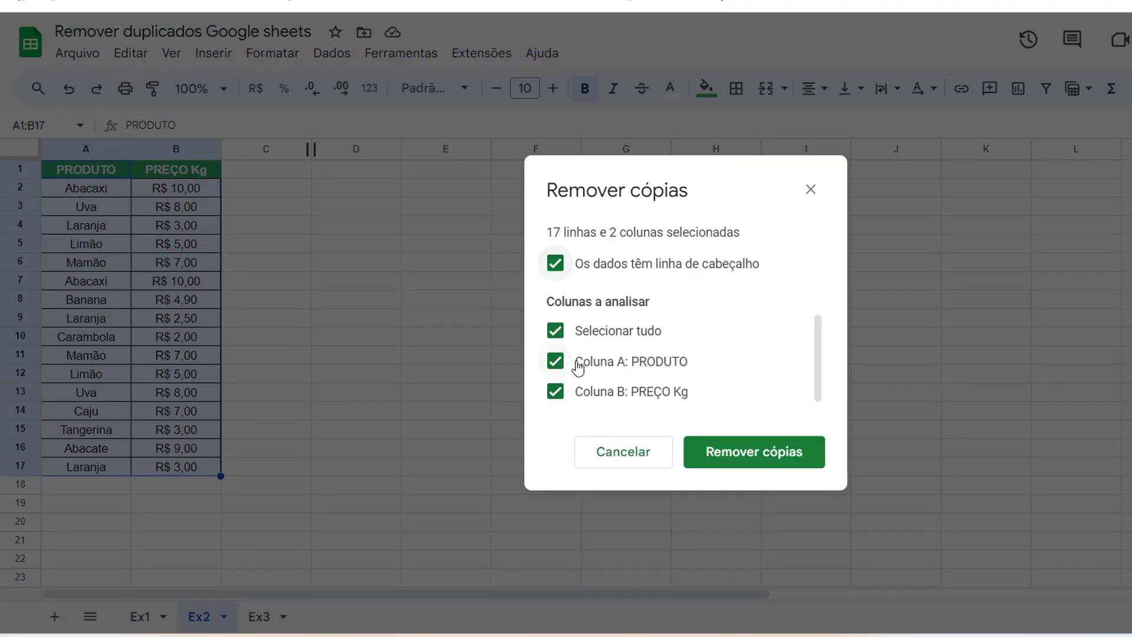
{"action": "left_click", "coordinate": [555, 330]}
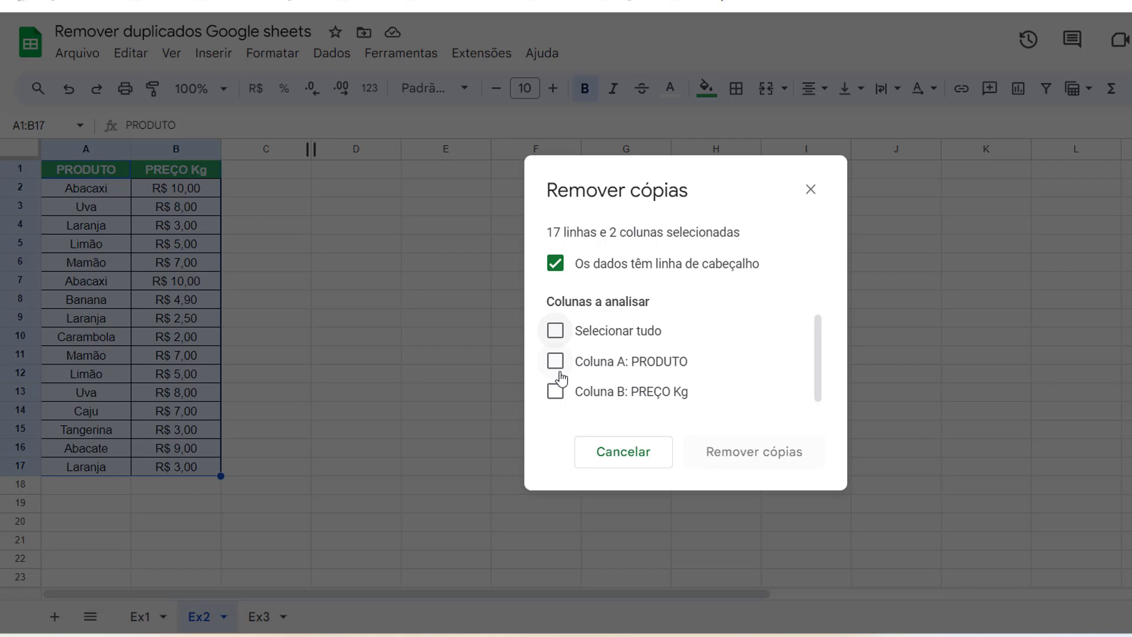
{"action": "left_click", "coordinate": [557, 363]}
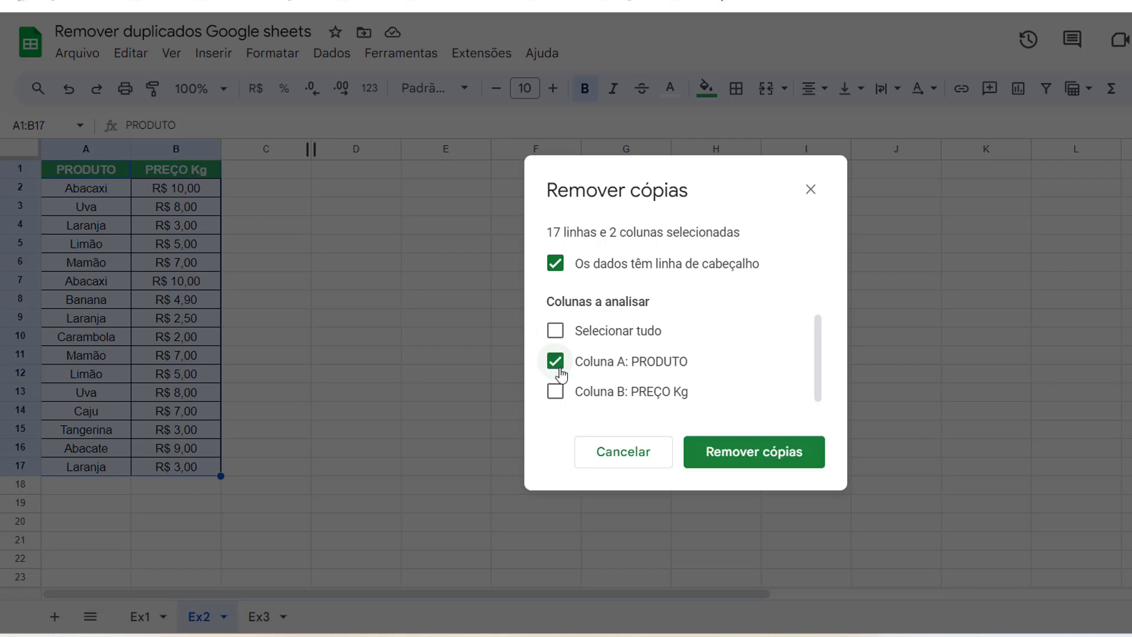
{"action": "left_click", "coordinate": [729, 466]}
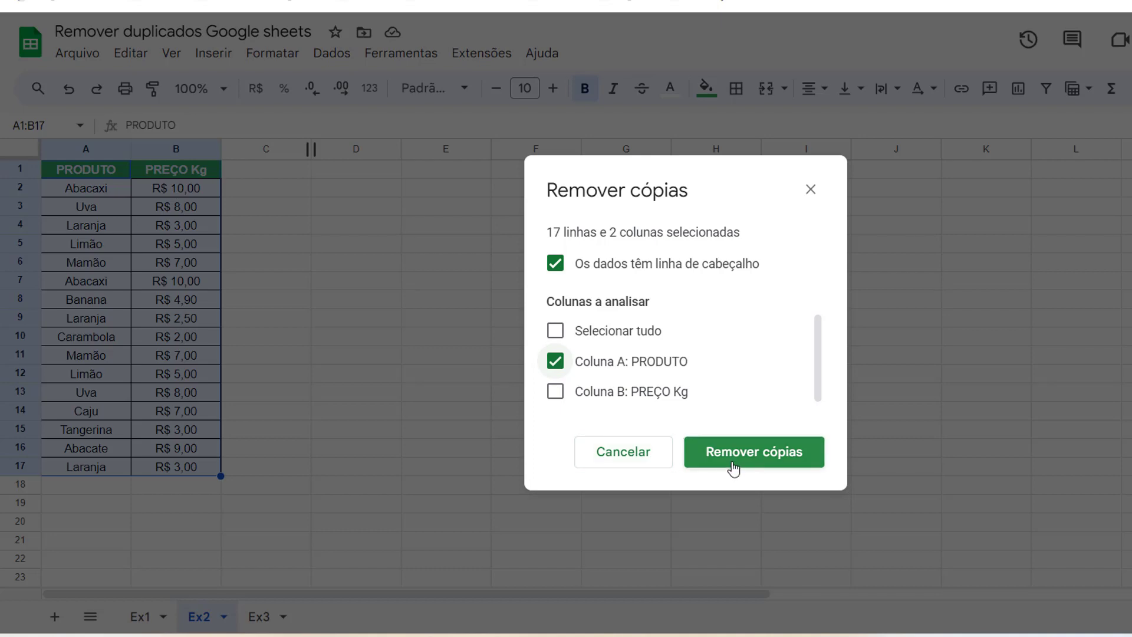
{"action": "left_click", "coordinate": [731, 465]}
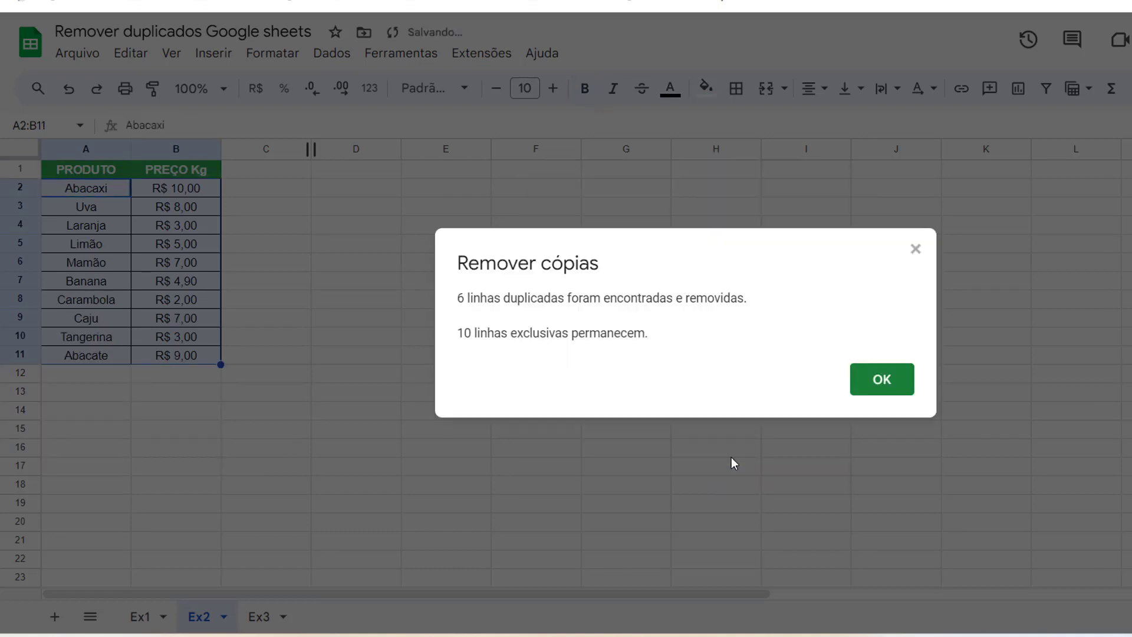
{"action": "left_click", "coordinate": [888, 384]}
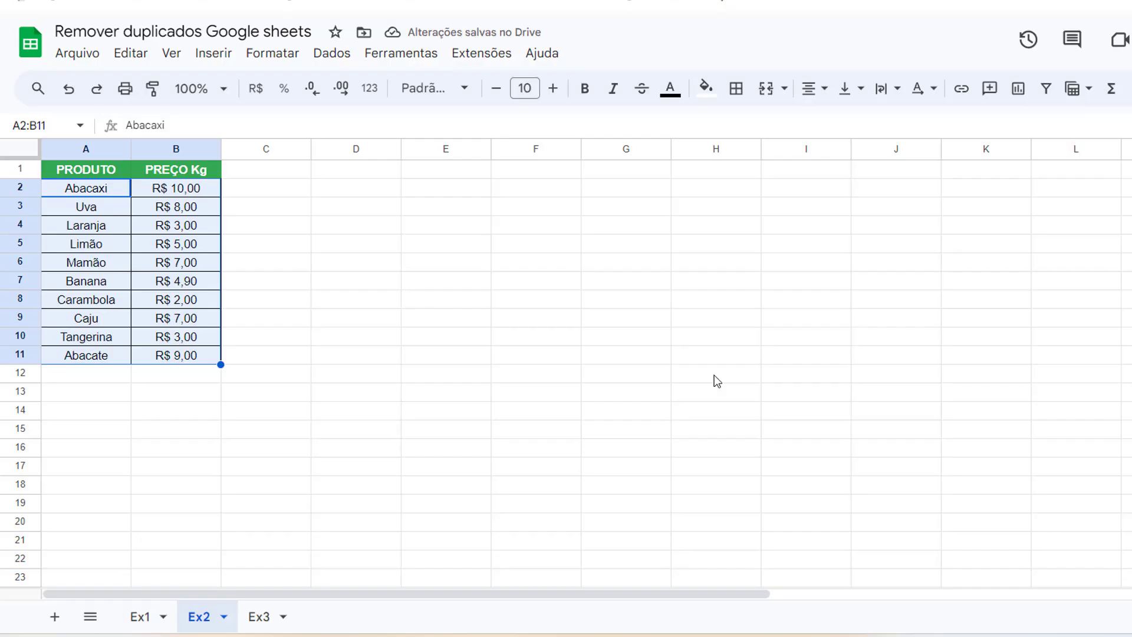
Deselect the cleaned Ex2 table and briefly select the PRODUTO column.
{"action": "left_click", "coordinate": [467, 392]}
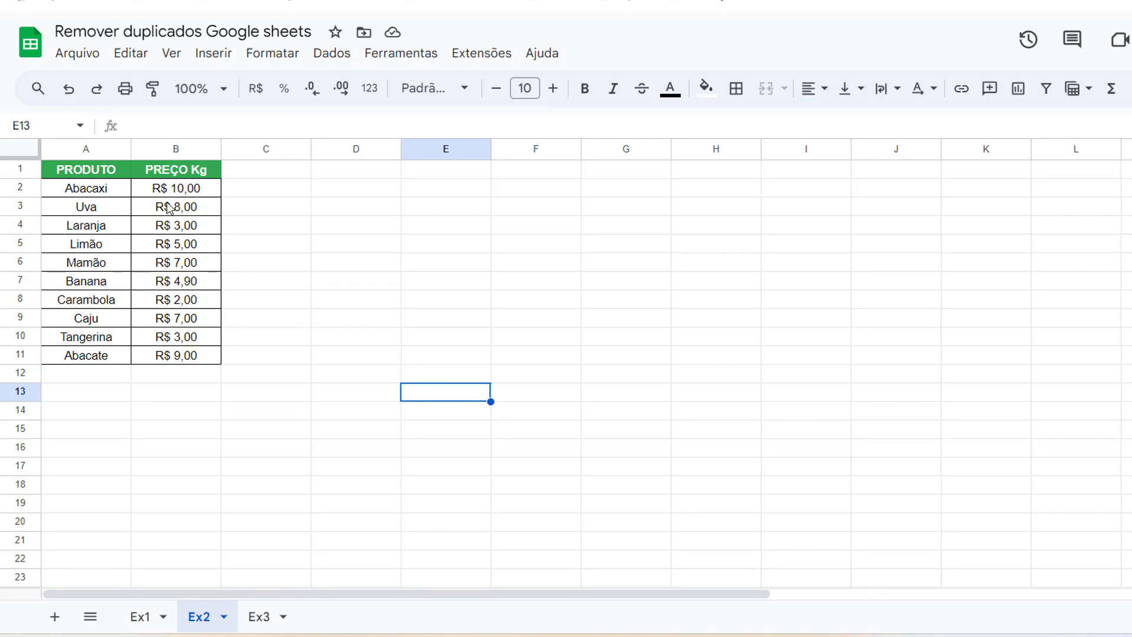
{"action": "left_click", "coordinate": [120, 153]}
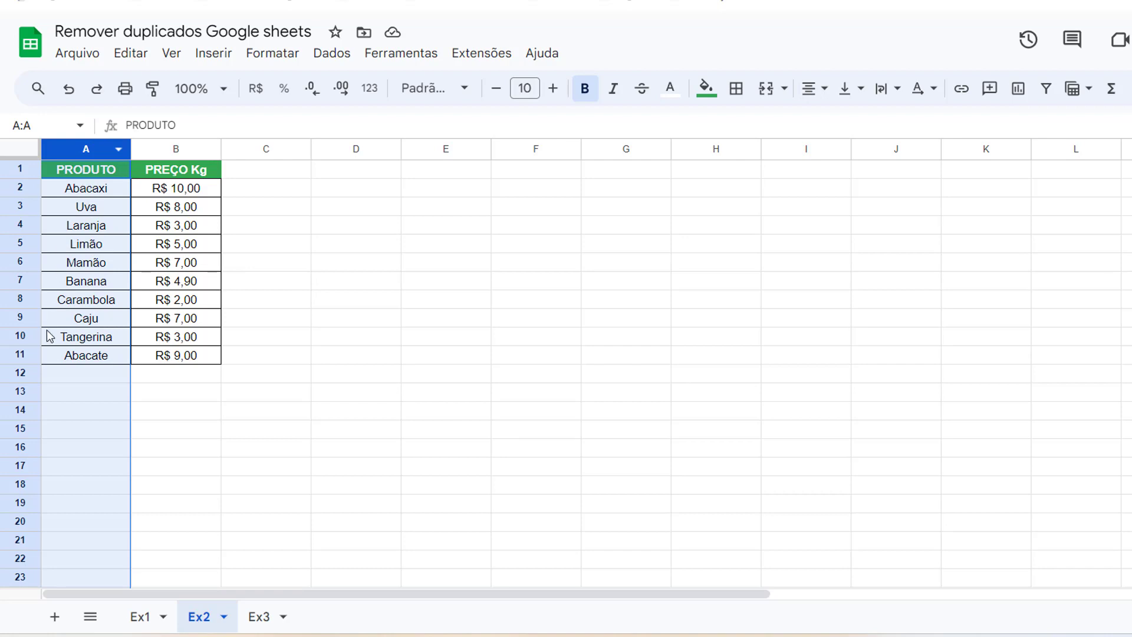
{"action": "left_click", "coordinate": [347, 269]}
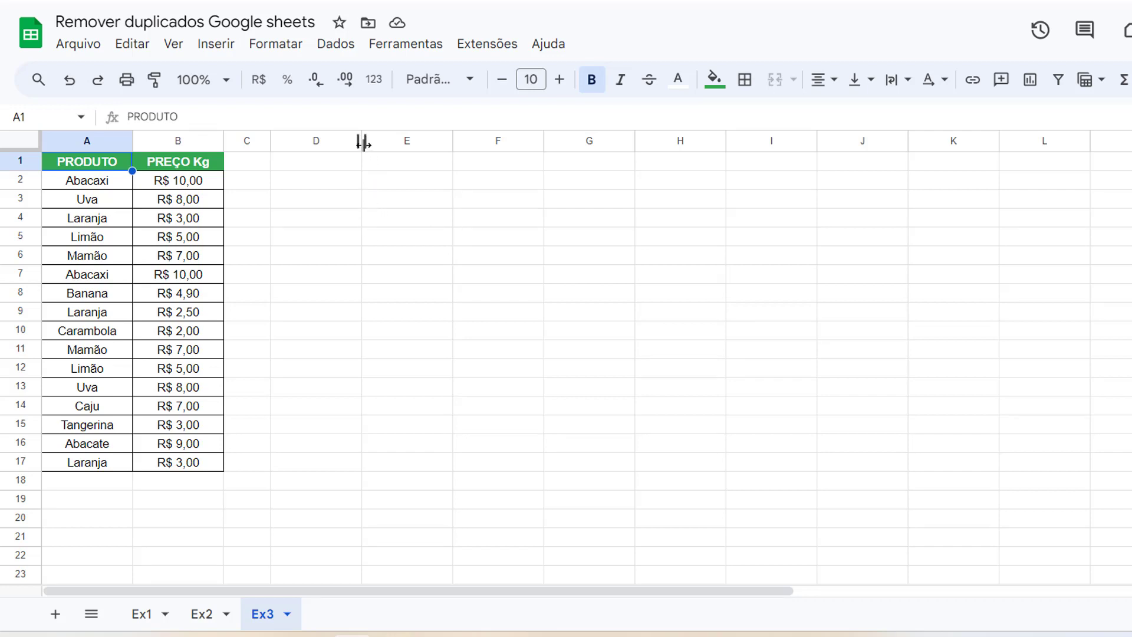
Widen column D and enter =UNIQUE(A1:B17) in cell D2.
{"action": "left_click_drag", "start_coordinate": [361, 141], "coordinate": [385, 143]}
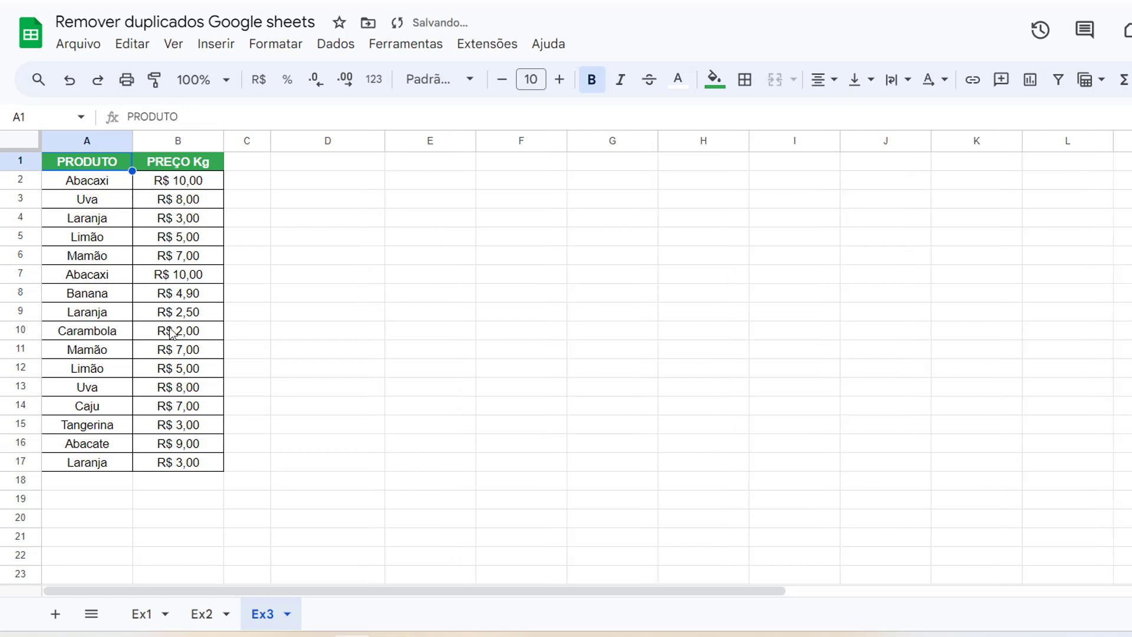
{"action": "left_click", "coordinate": [346, 179]}
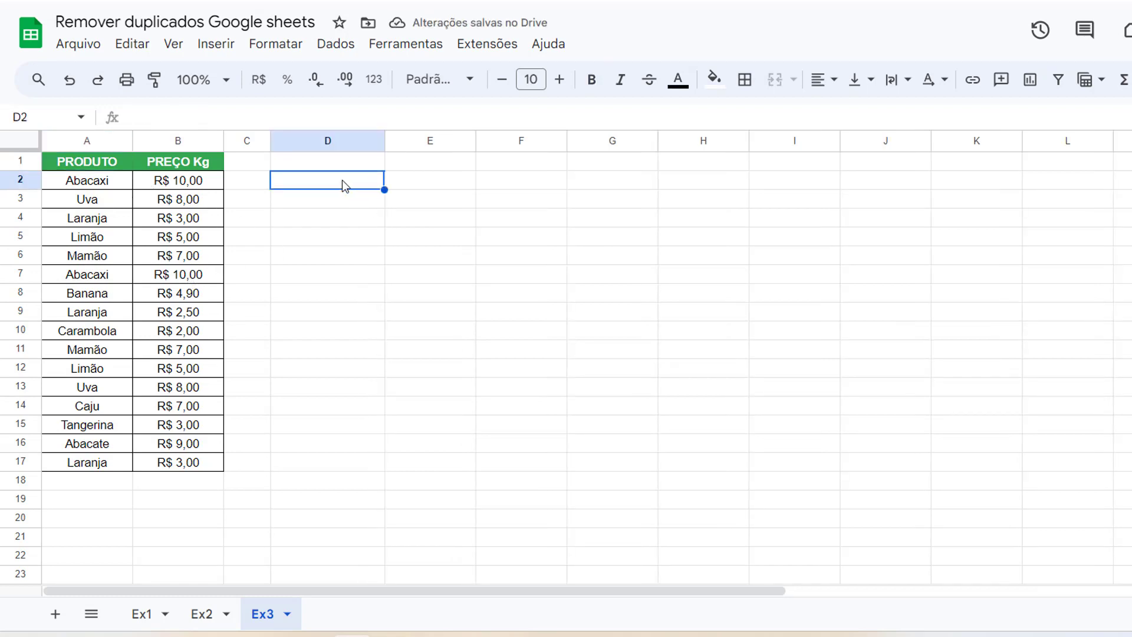
{"action": "double_click", "coordinate": [343, 180]}
{"action": "type", "text": "=U"}
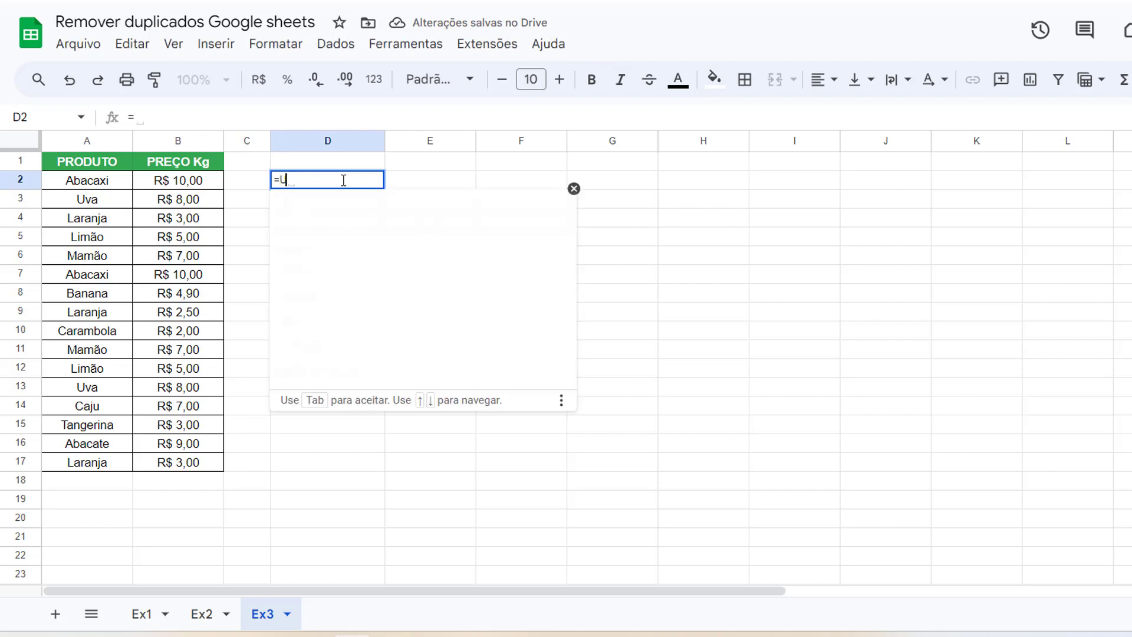
{"action": "type", "text": "NIQUE("}
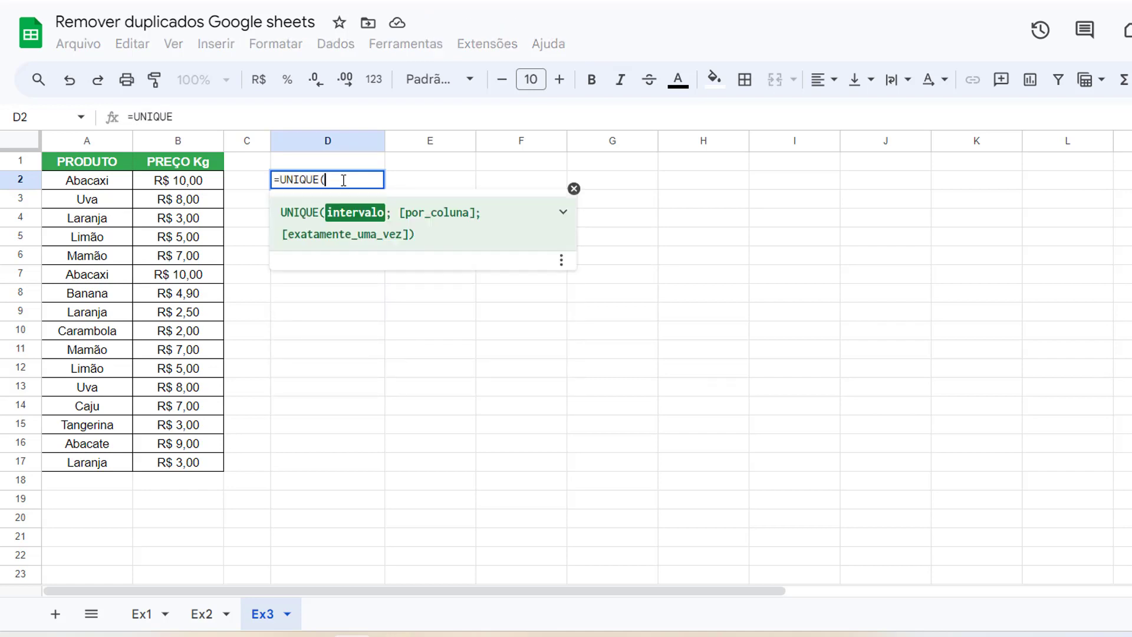
{"action": "left_click_drag", "start_coordinate": [84, 161], "coordinate": [194, 470]}
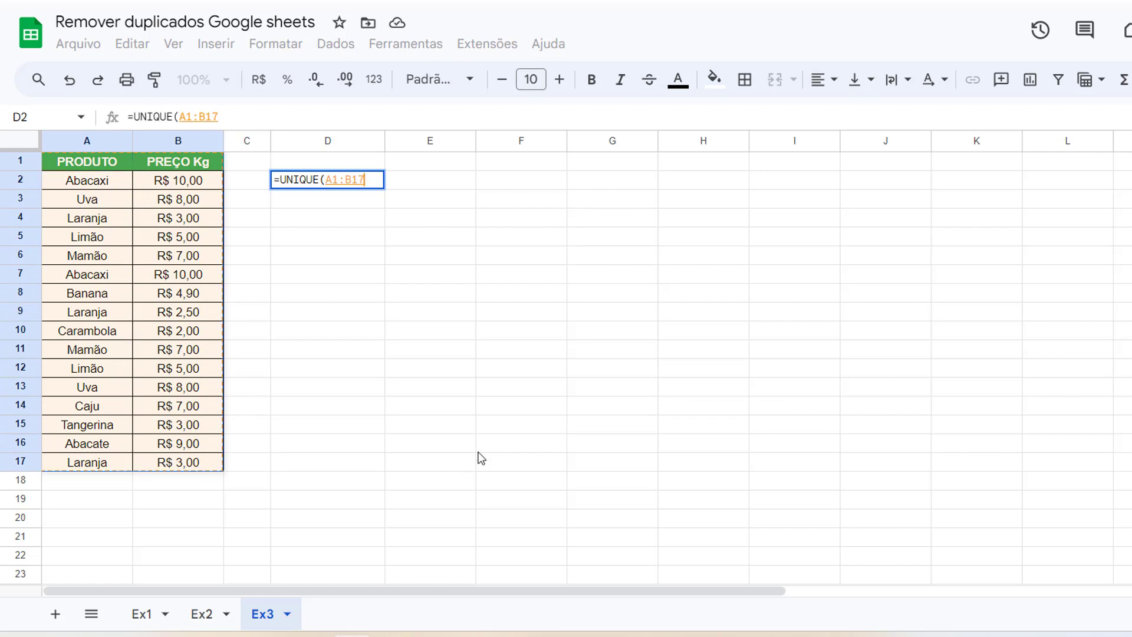
{"action": "type", "text": ")"}
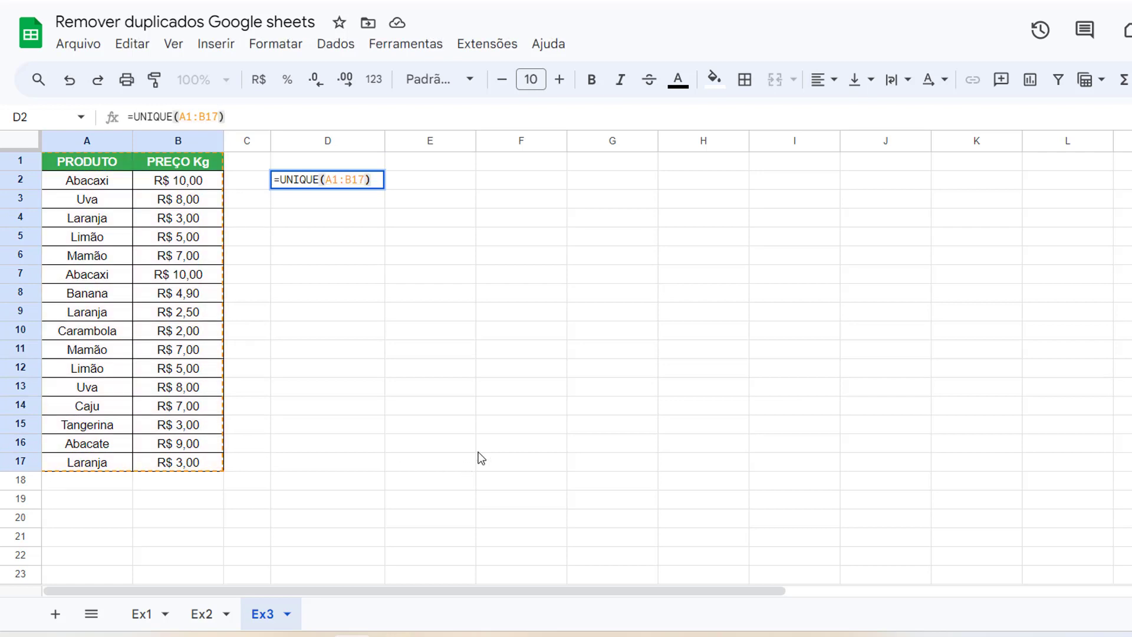
{"action": "key", "text": "Return"}
{"action": "left_click", "coordinate": [543, 450]}
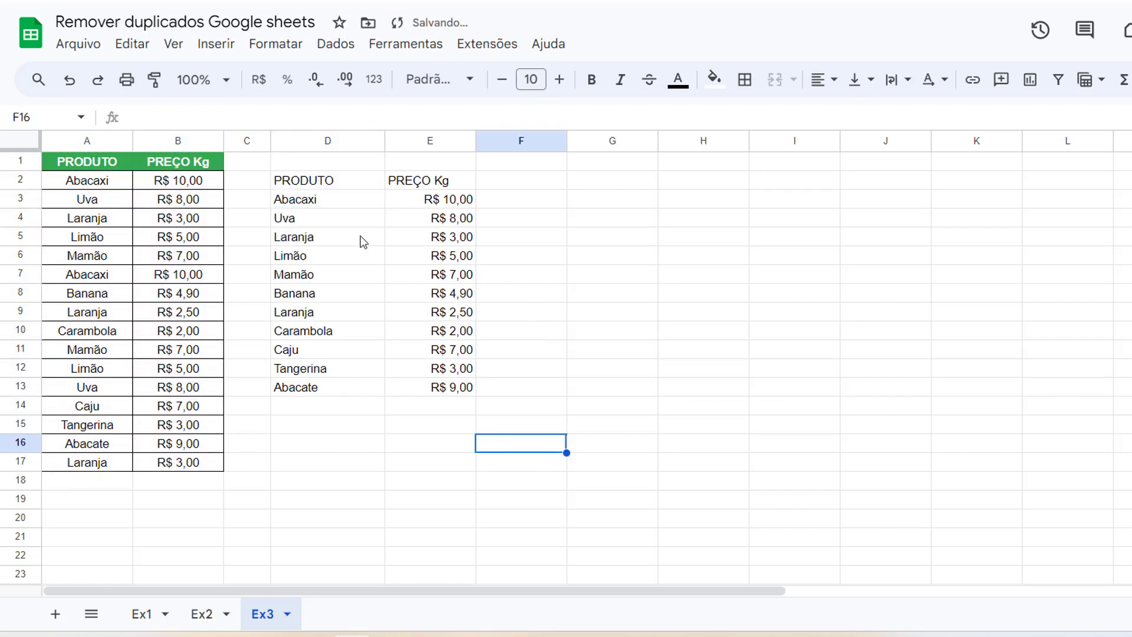
Centre-align the spilled unique list in D2:E13.
{"action": "left_click_drag", "start_coordinate": [302, 180], "coordinate": [429, 394]}
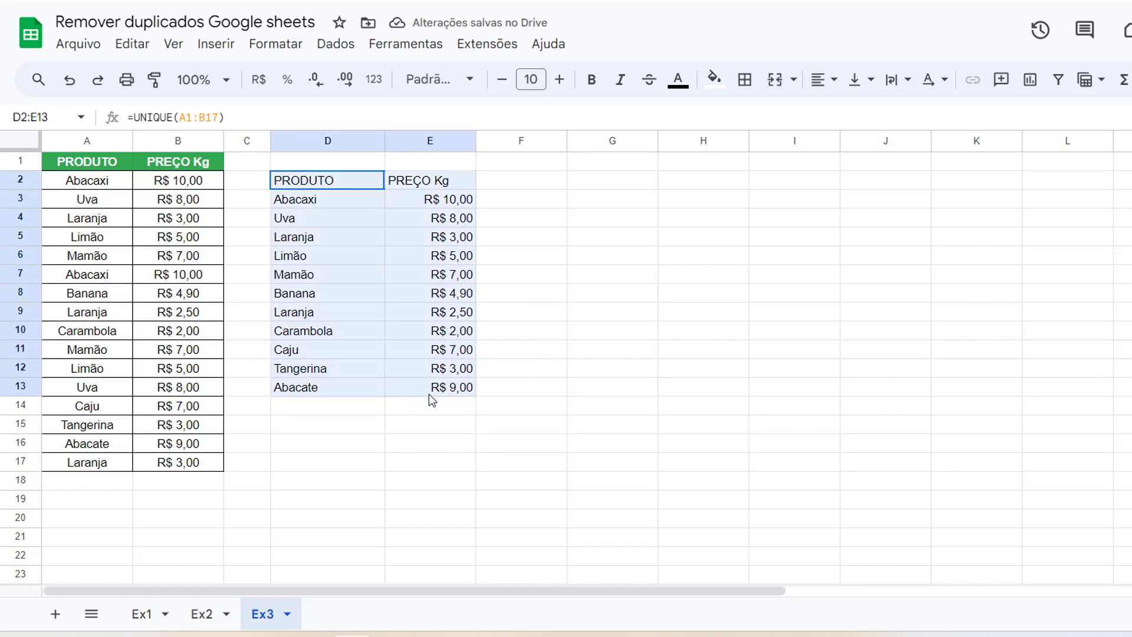
{"action": "left_click", "coordinate": [822, 79]}
{"action": "left_click", "coordinate": [853, 112]}
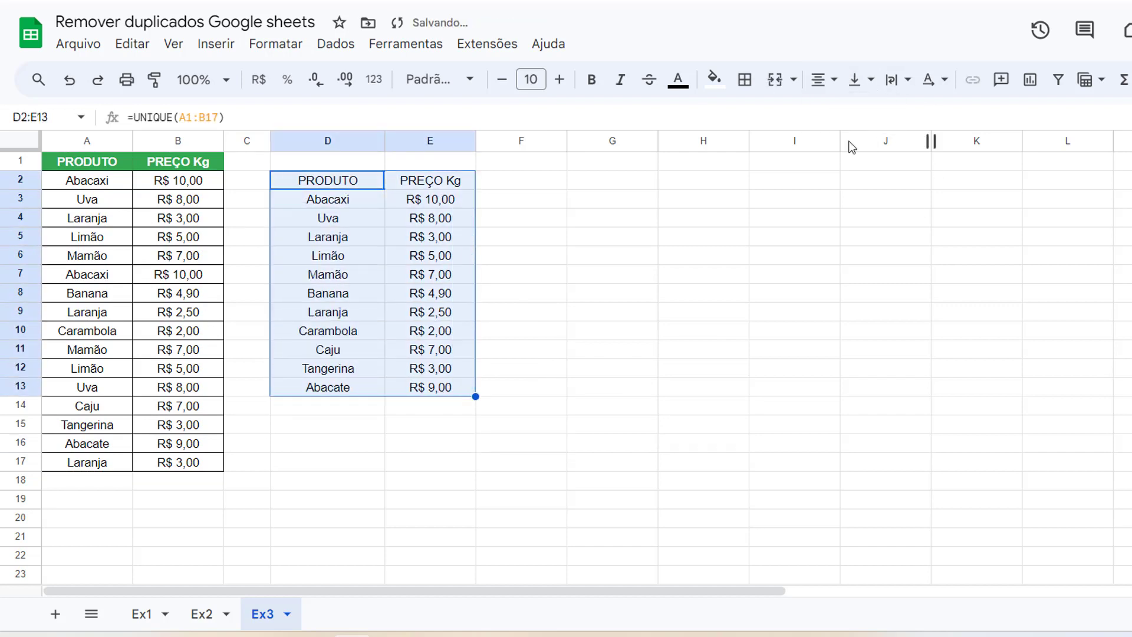
{"action": "left_click", "coordinate": [808, 258]}
Compare the Laranja prices and overwrite B9 with 3,00.
{"action": "left_click", "coordinate": [329, 441]}
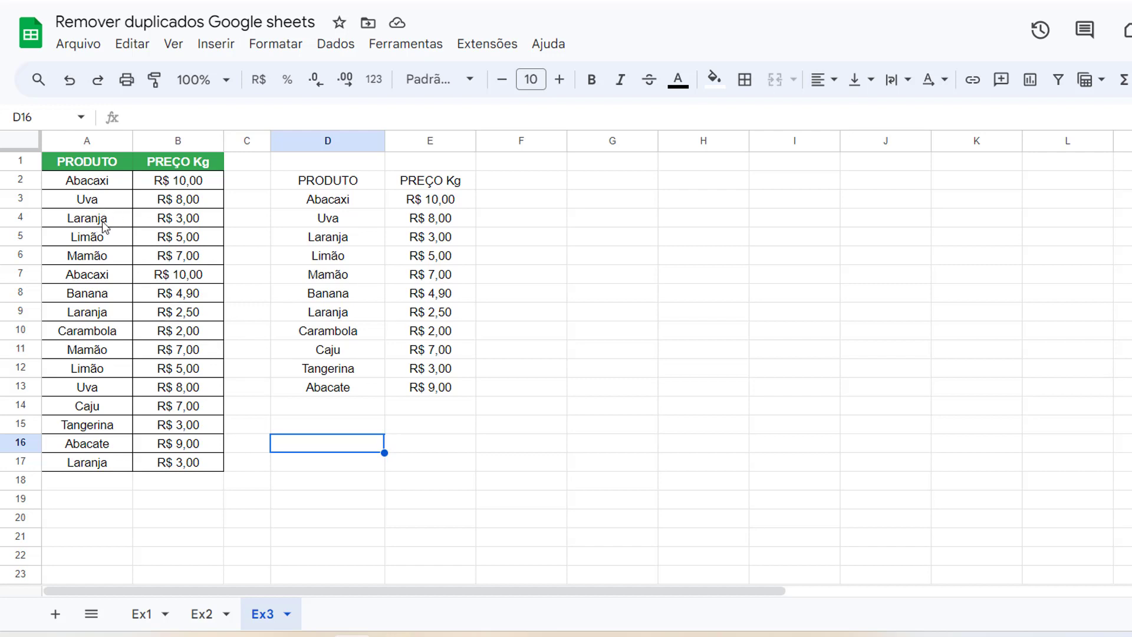
{"action": "left_click", "coordinate": [177, 219]}
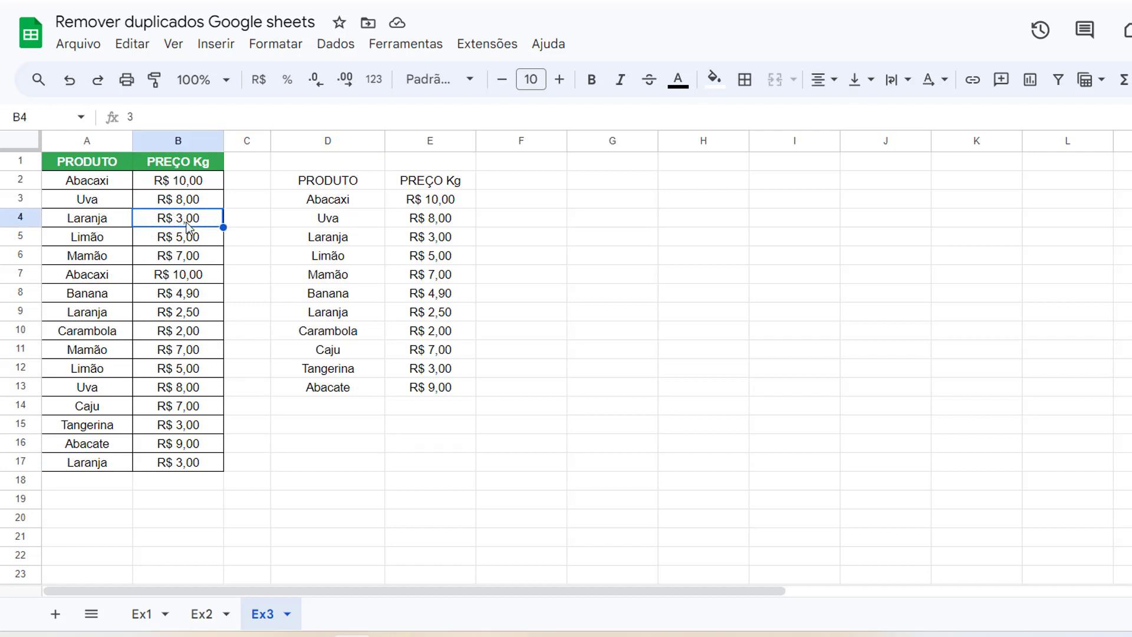
{"action": "left_click", "coordinate": [170, 313]}
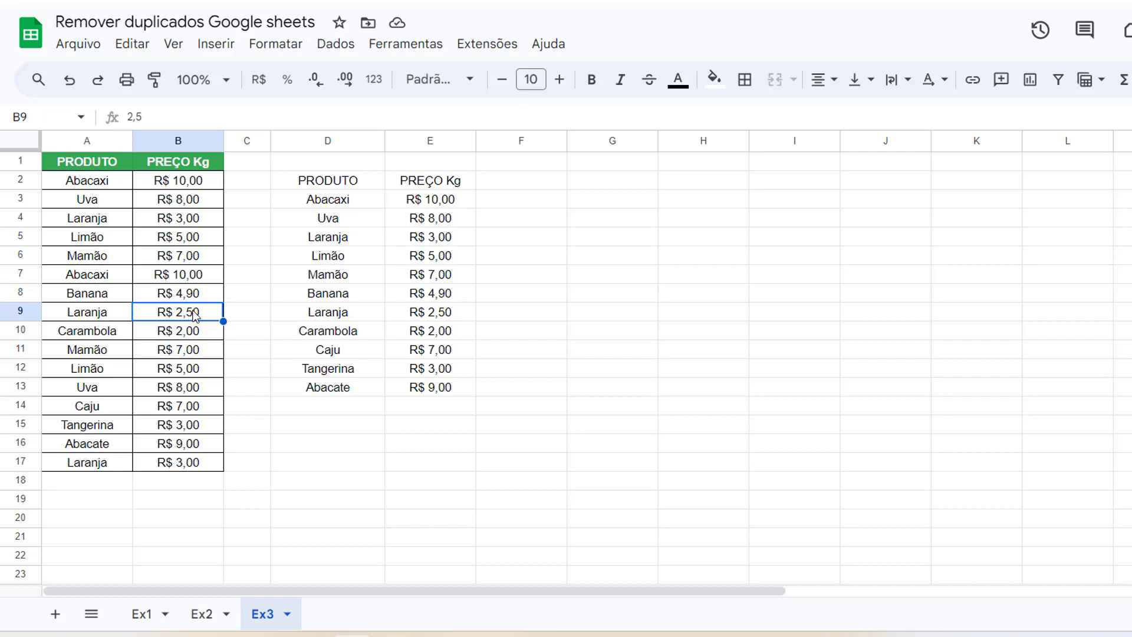
{"action": "key", "text": "BackSpace"}
{"action": "type", "text": "3,0"}
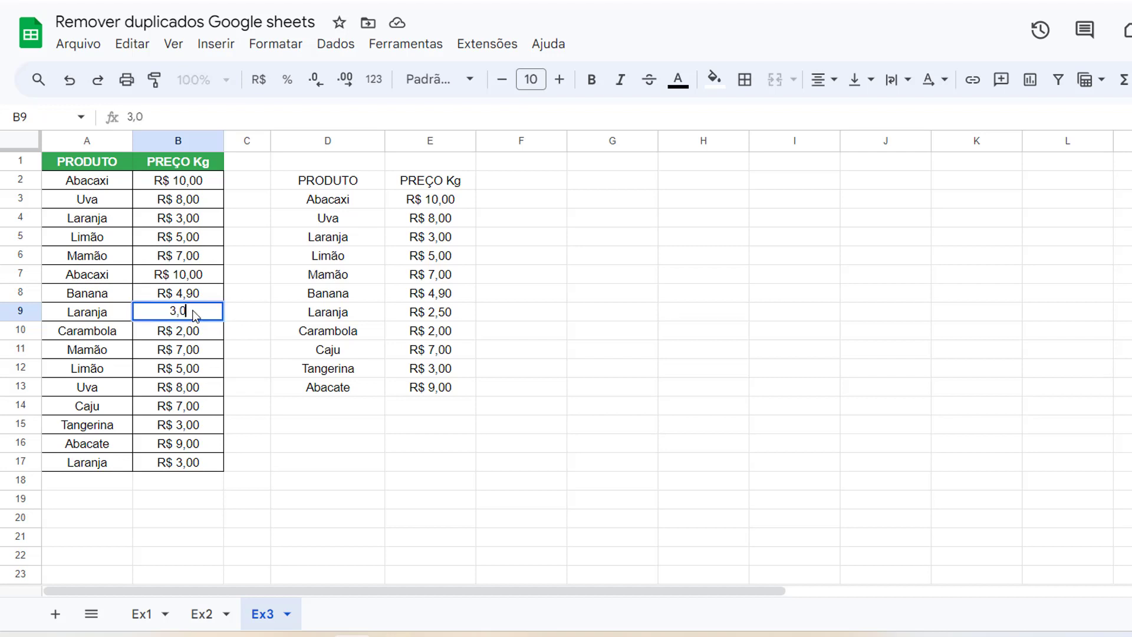
{"action": "type", "text": "0"}
{"action": "key", "text": "Return"}
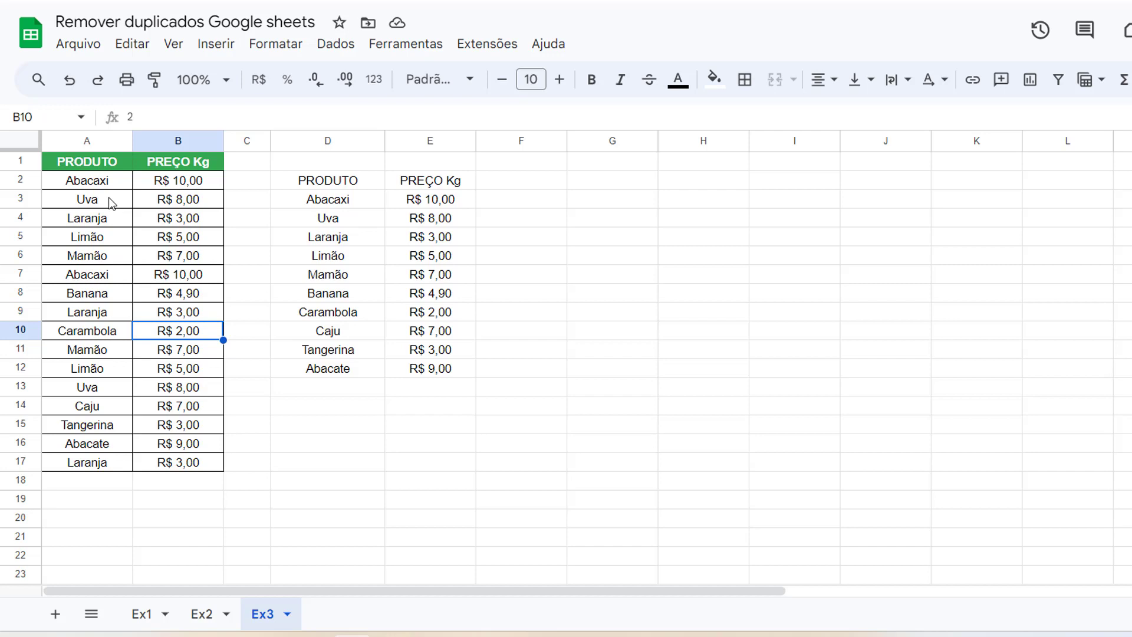
Append 'Rubi' to A3 so it reads 'Uva Rubi', then compare with Uva in A13.
{"action": "left_click", "coordinate": [108, 197]}
{"action": "double_click", "coordinate": [108, 197]}
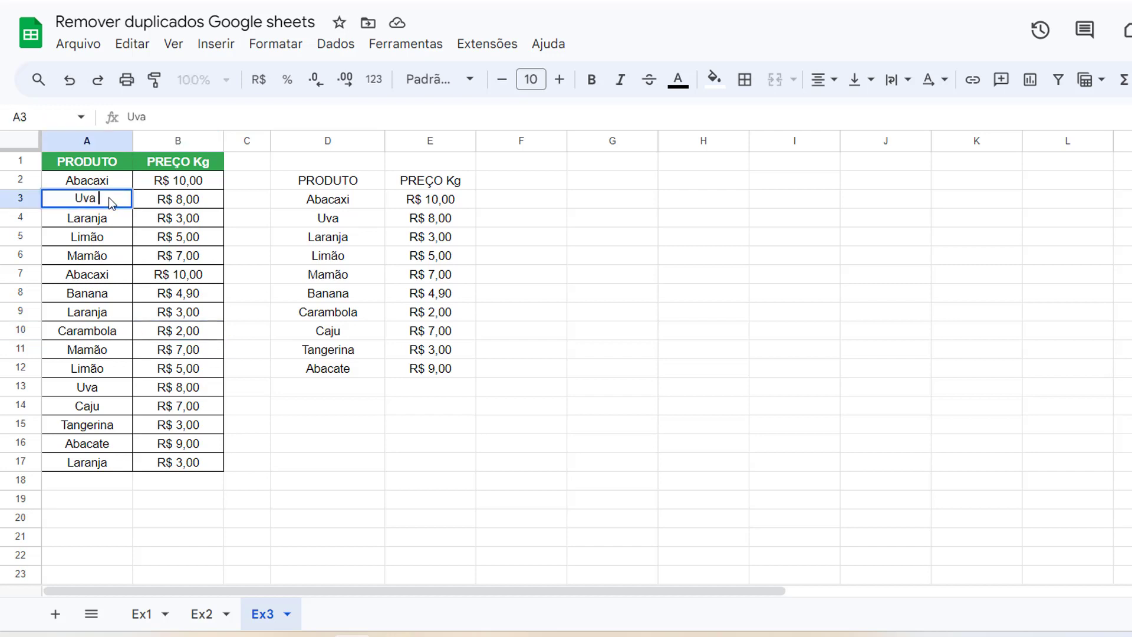
{"action": "type", "text": "Rubi"}
{"action": "key", "text": "Return"}
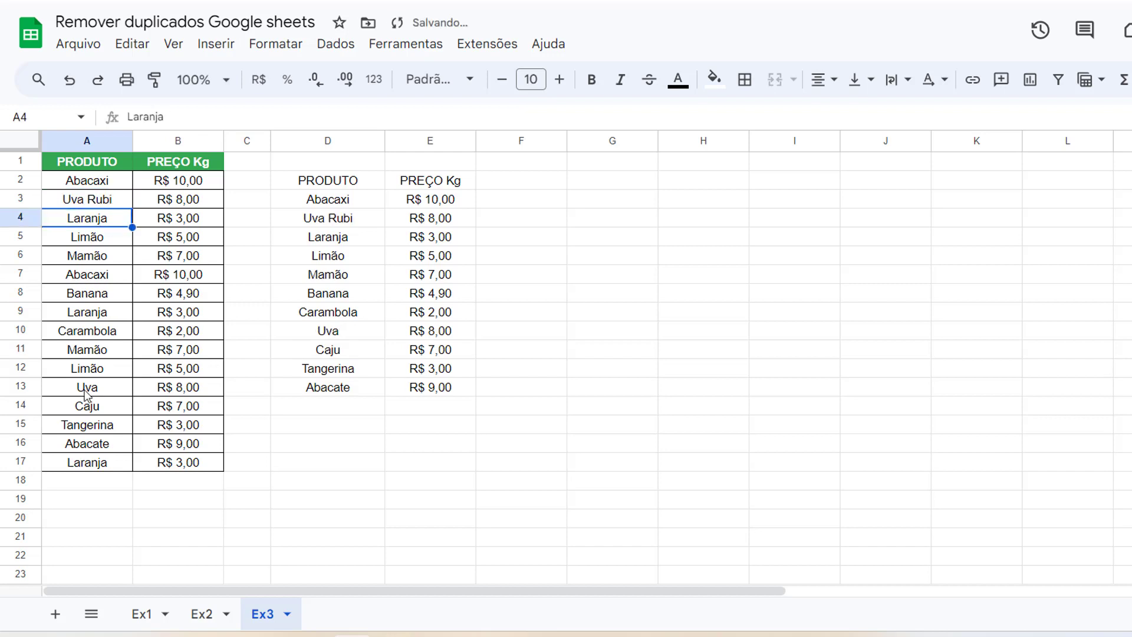
{"action": "left_click", "coordinate": [90, 392]}
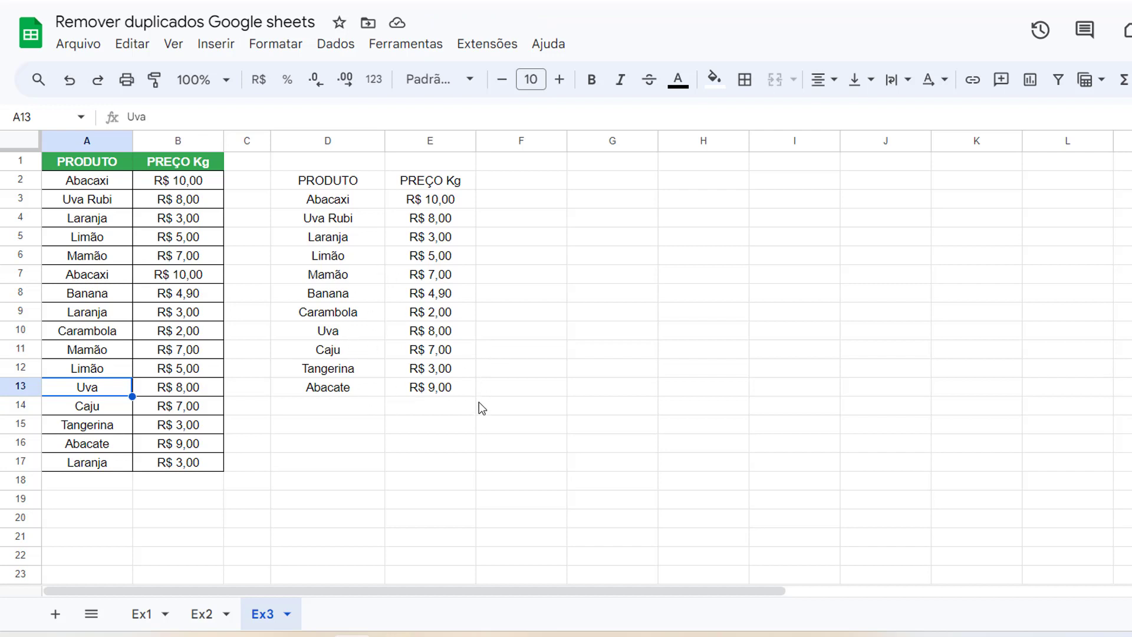
{"action": "left_click", "coordinate": [102, 162]}
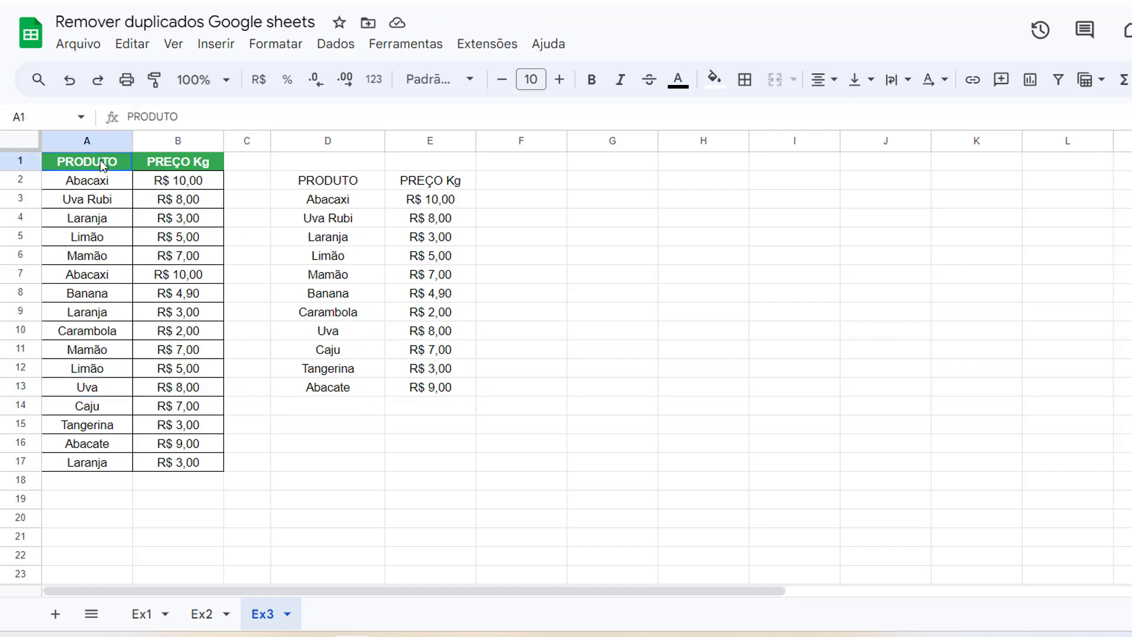